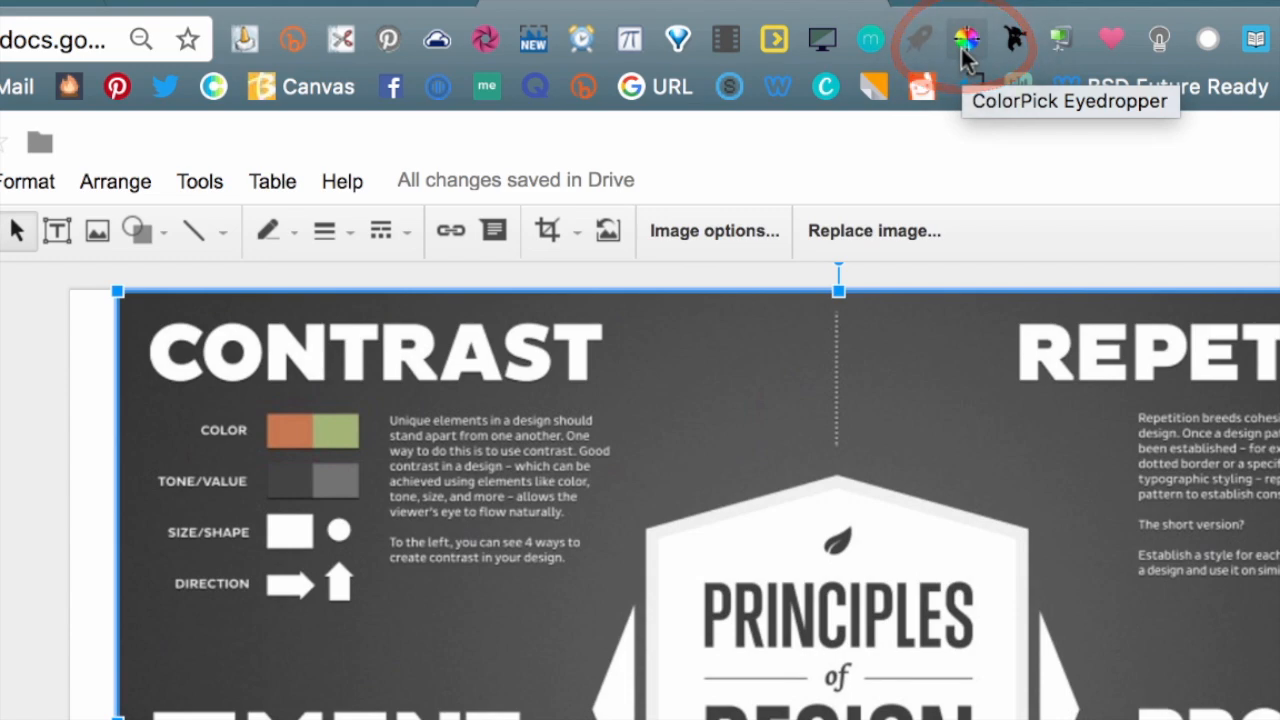
Step: Sample the dark grey along the poster image's edge on slide 3 with ColorPick Eyedropper, picking hex code 383838
click(963, 52)
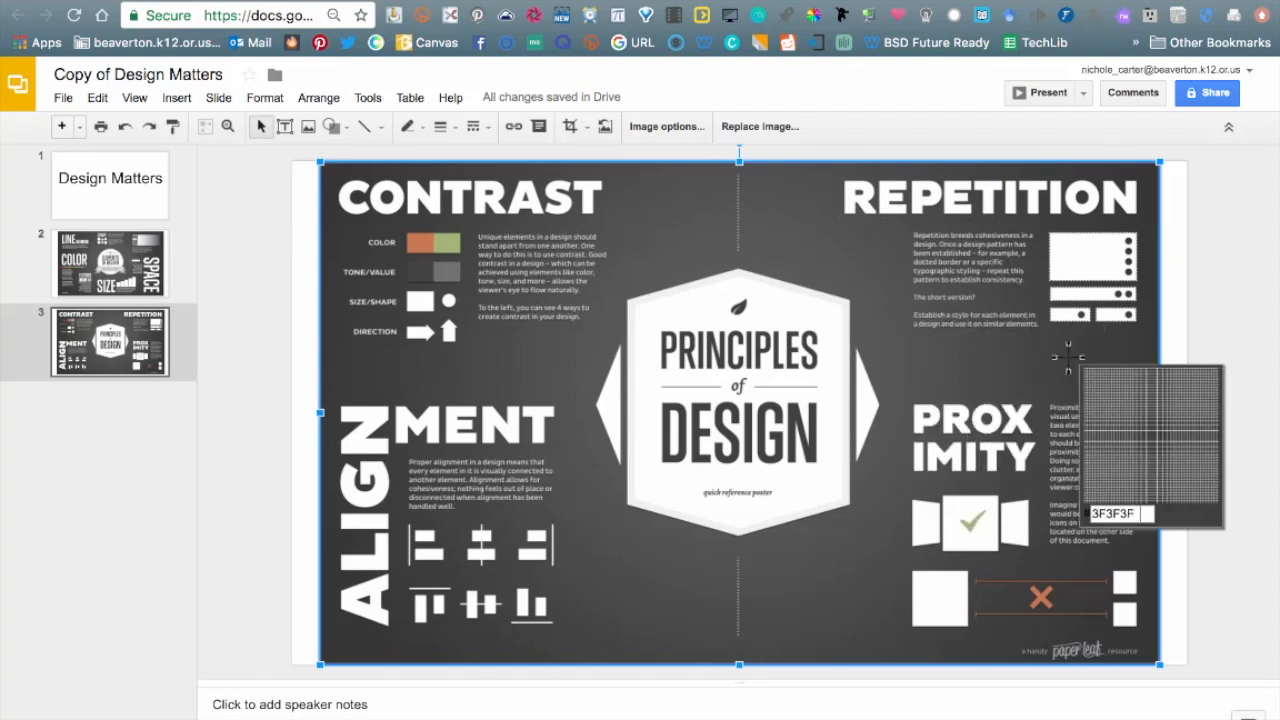
click(1143, 355)
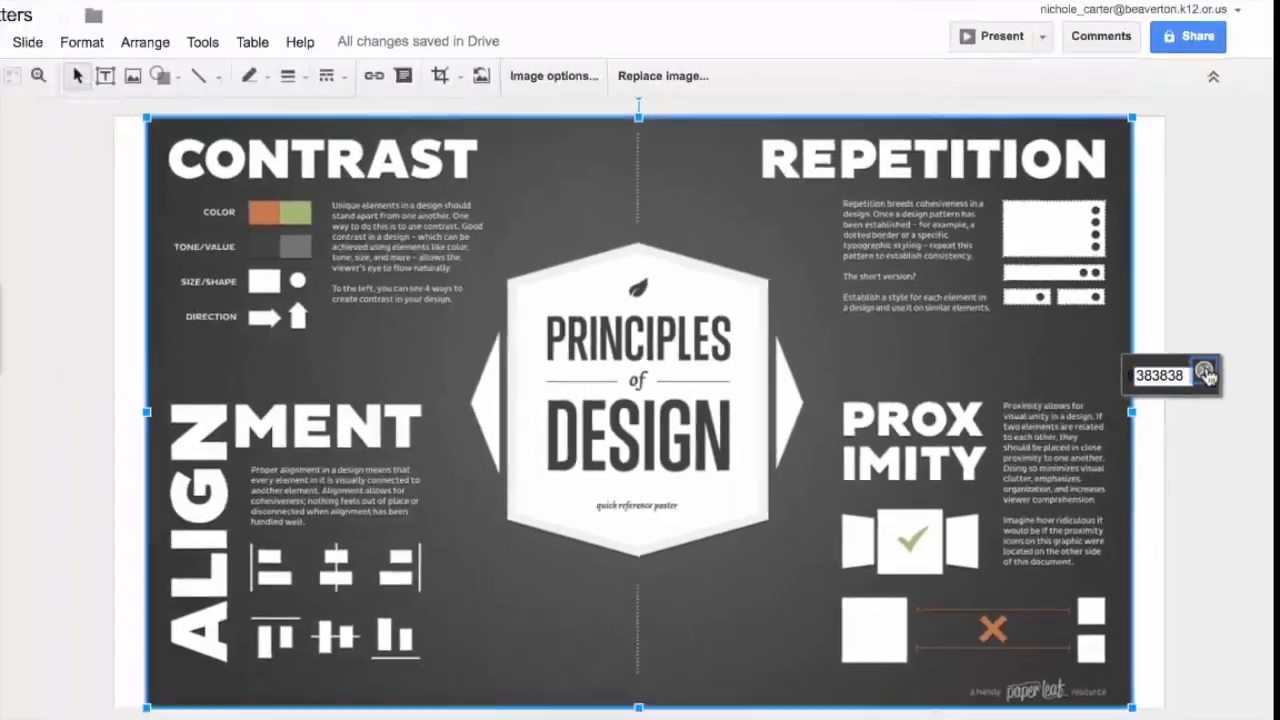
click(1106, 332)
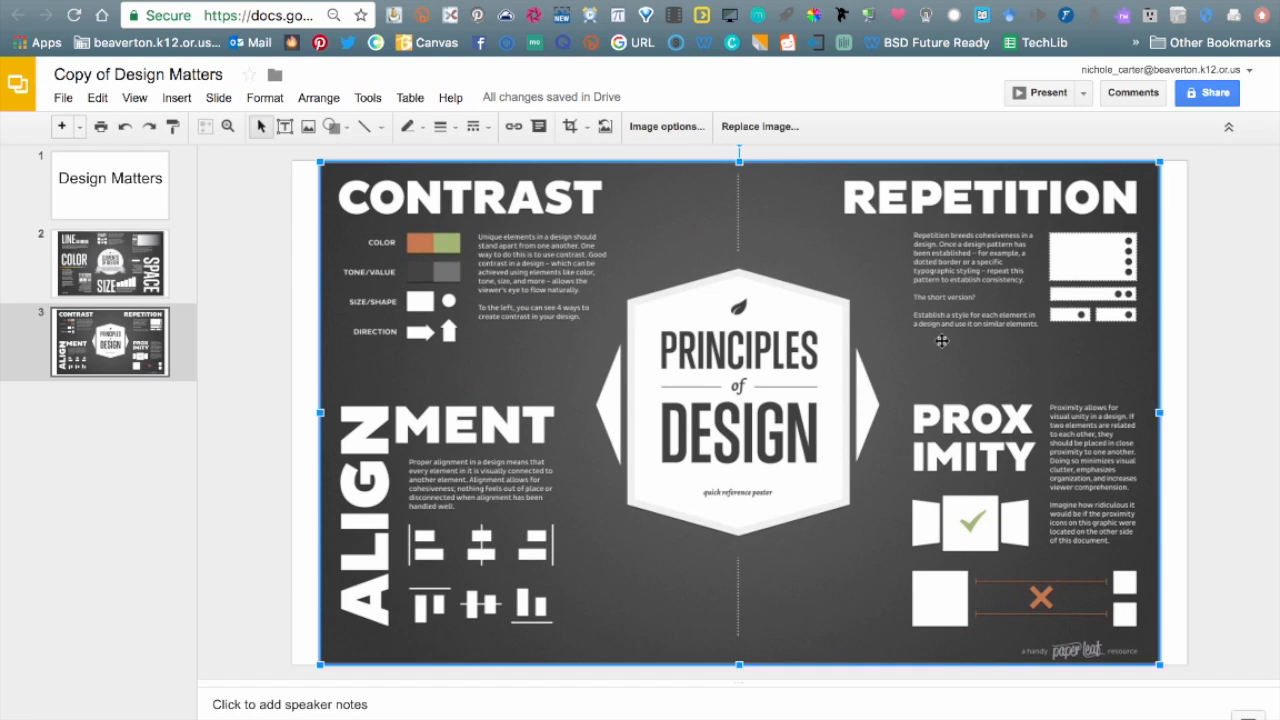
Step: Set the background of slide 3 to the custom solid color #383838
click(1211, 336)
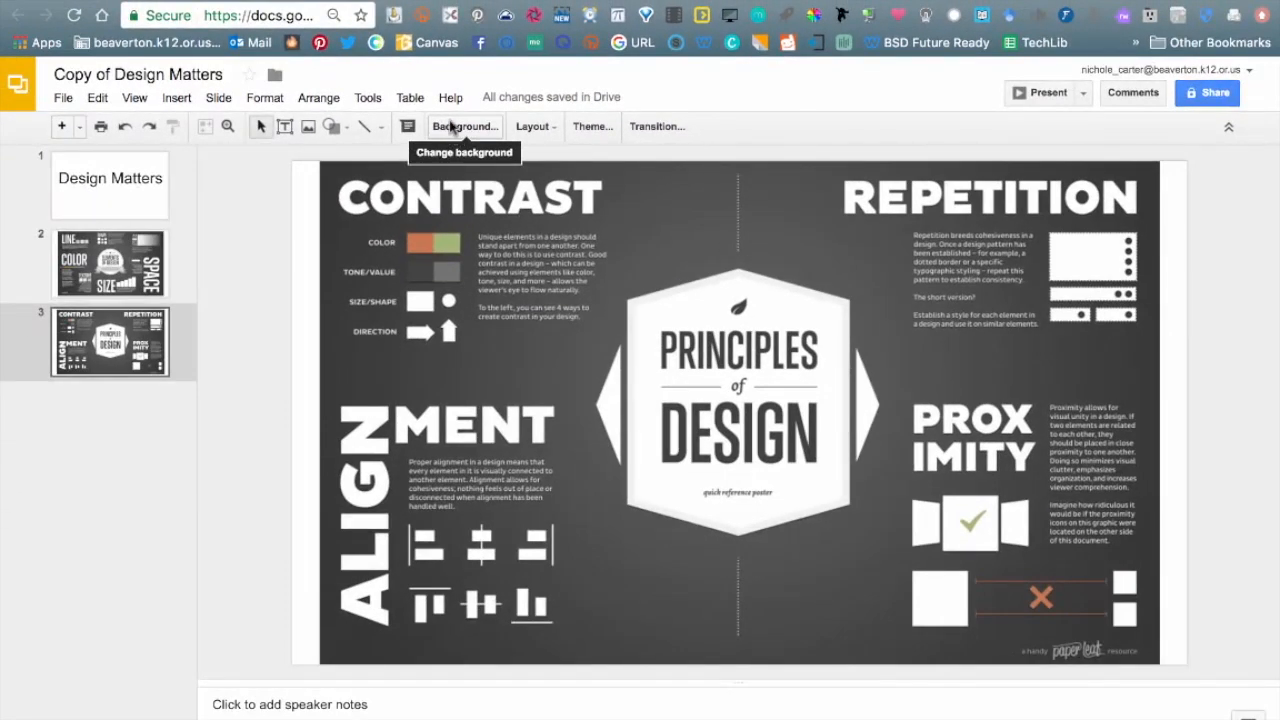
click(452, 127)
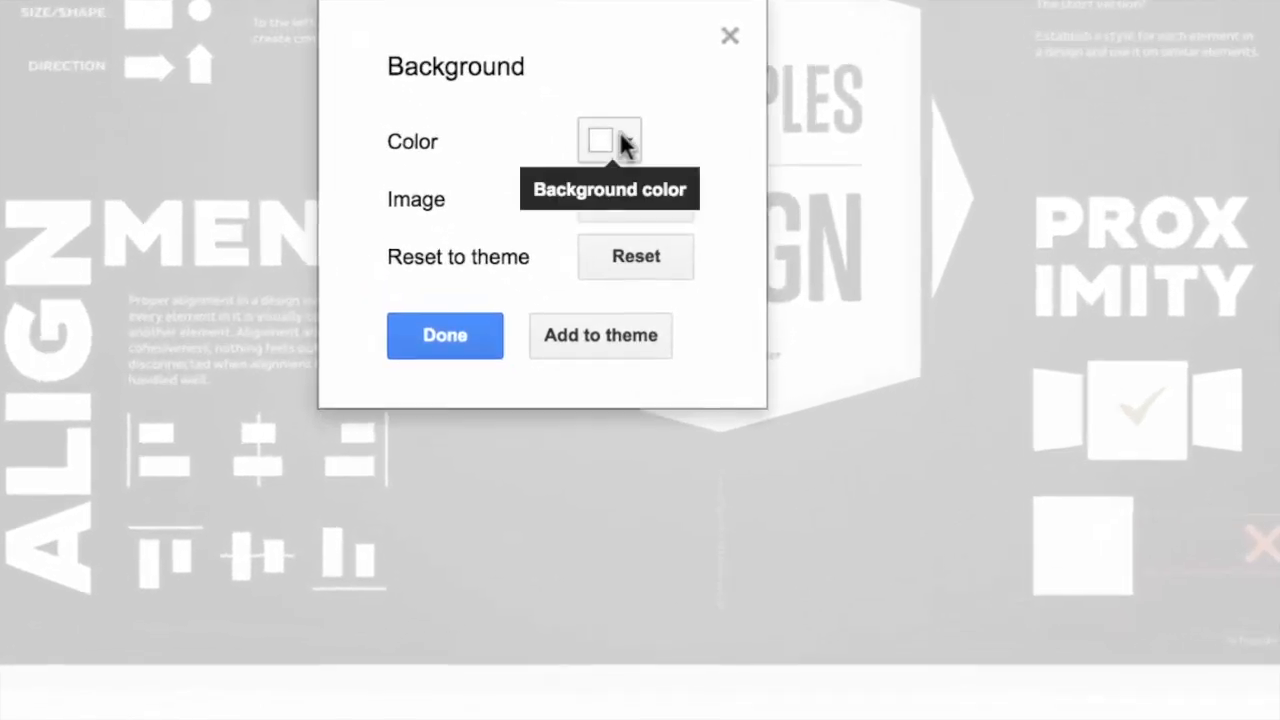
click(621, 135)
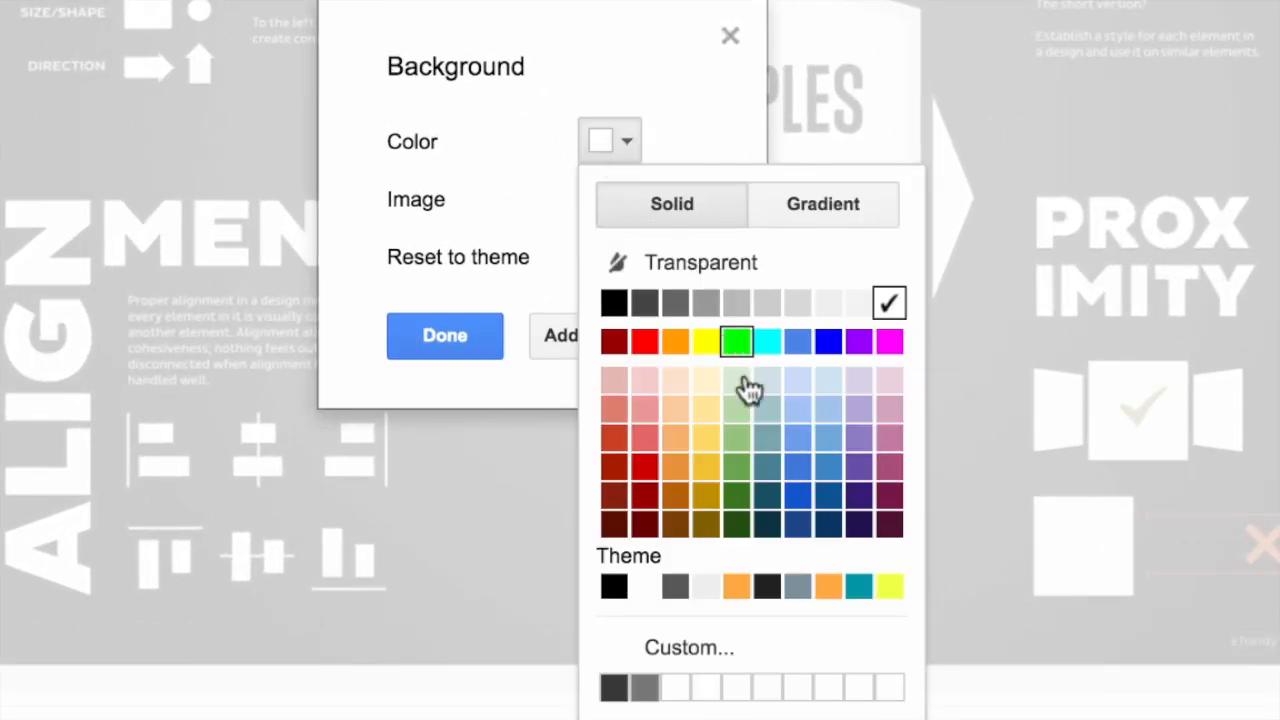
click(660, 668)
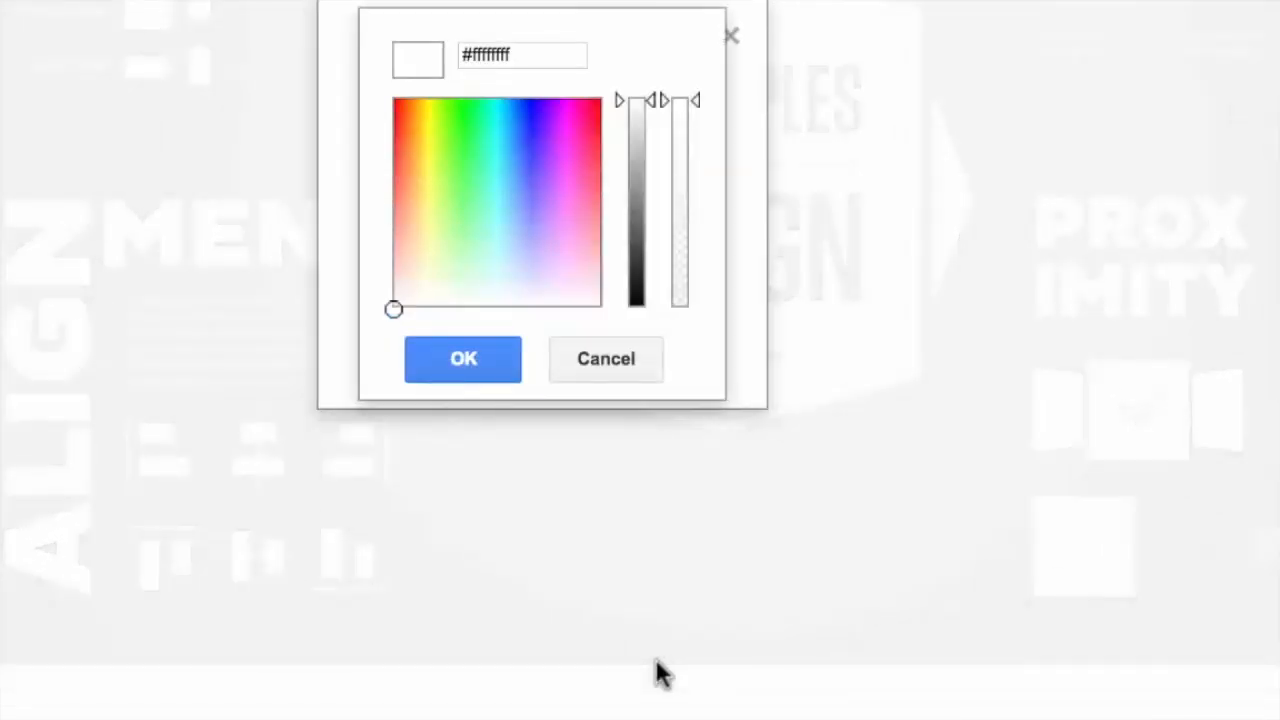
drag(543, 51, 418, 58)
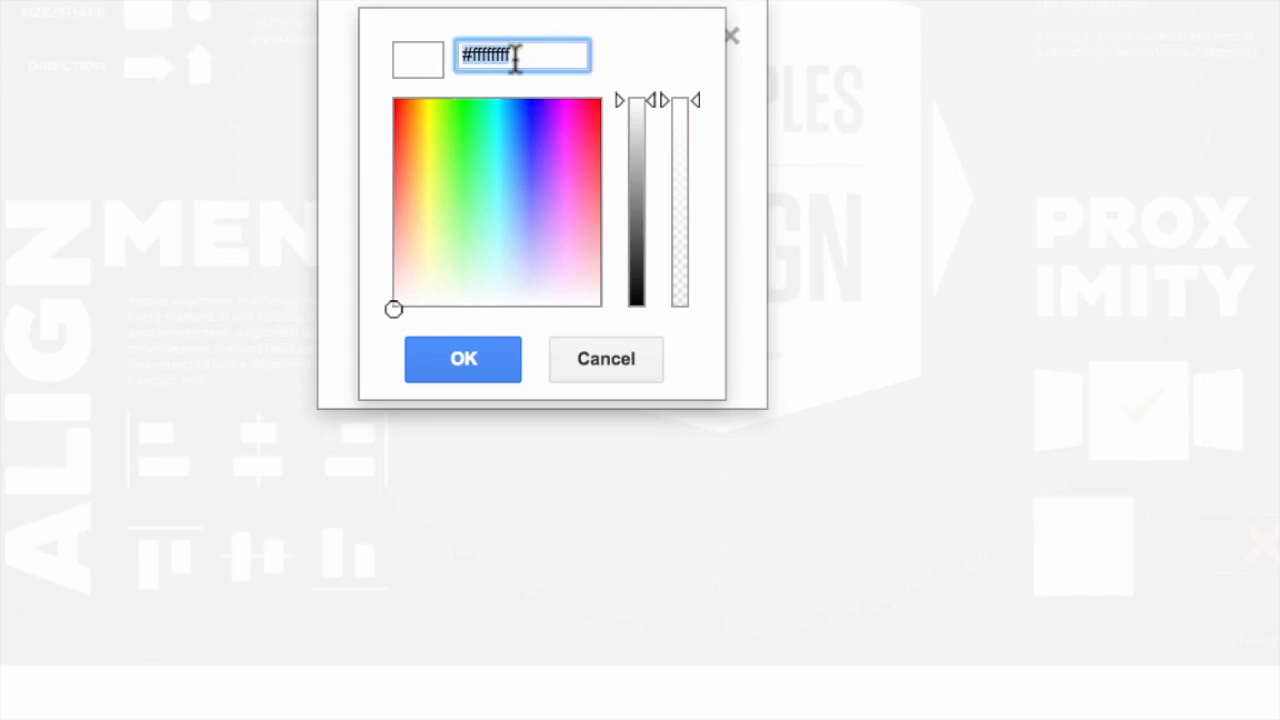
text(#383838ff)
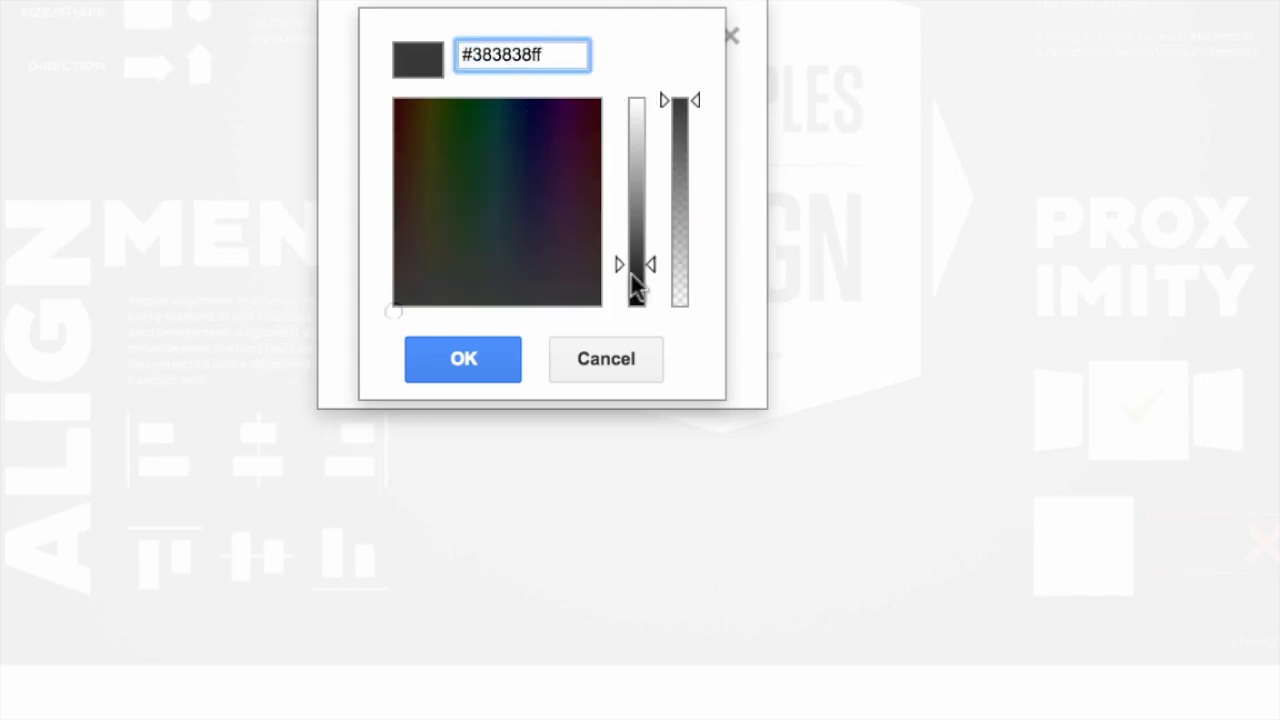
click(490, 385)
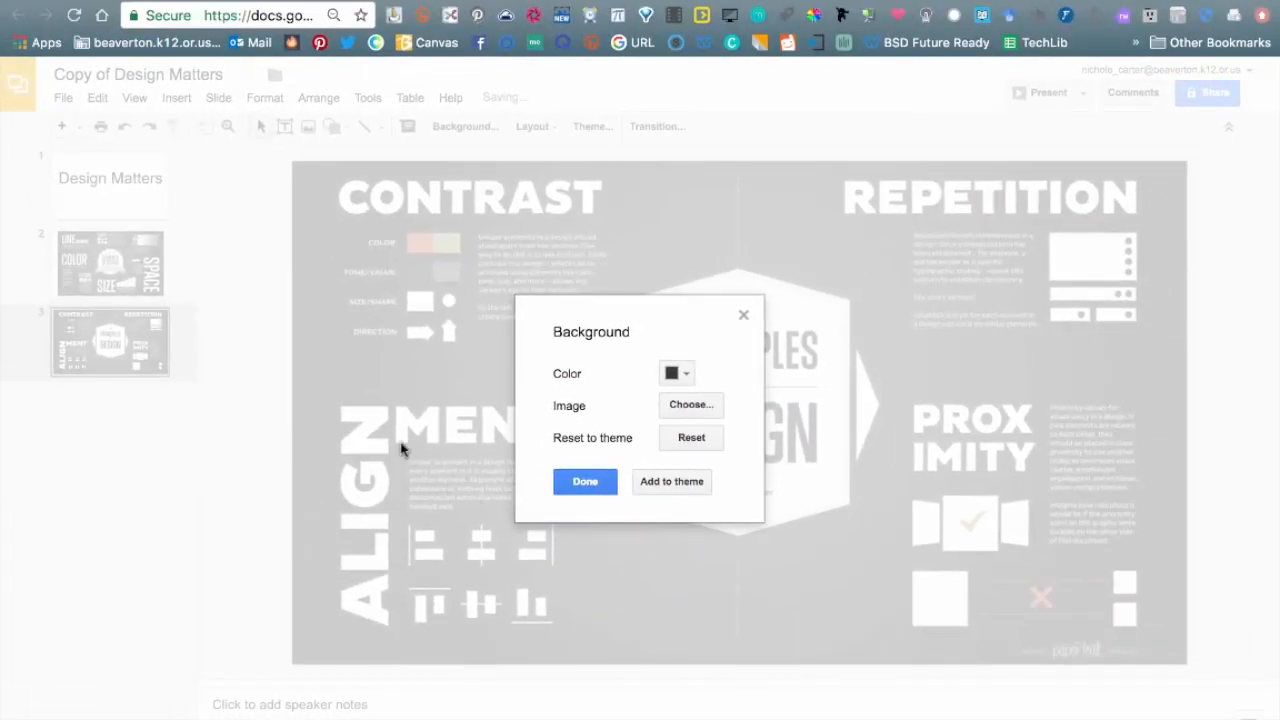
click(574, 487)
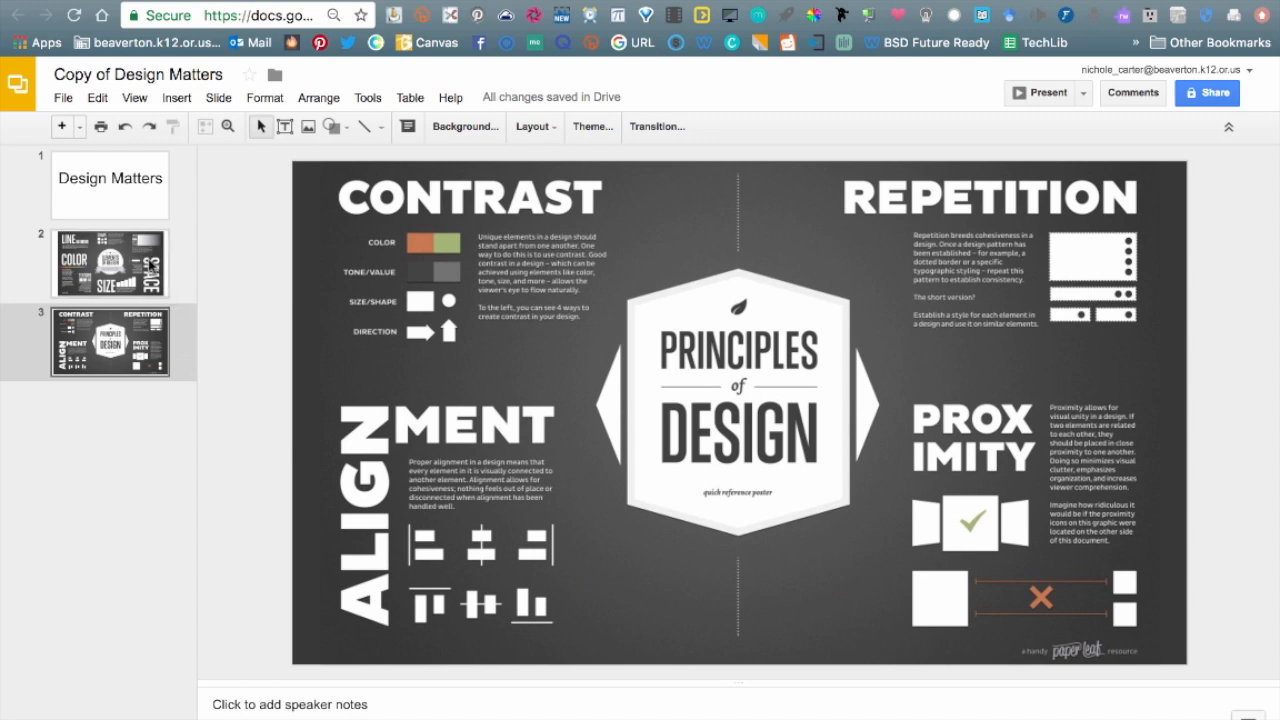
Step: Set the background of slide 2, the Elements of Design poster, to the custom color #383838
click(151, 267)
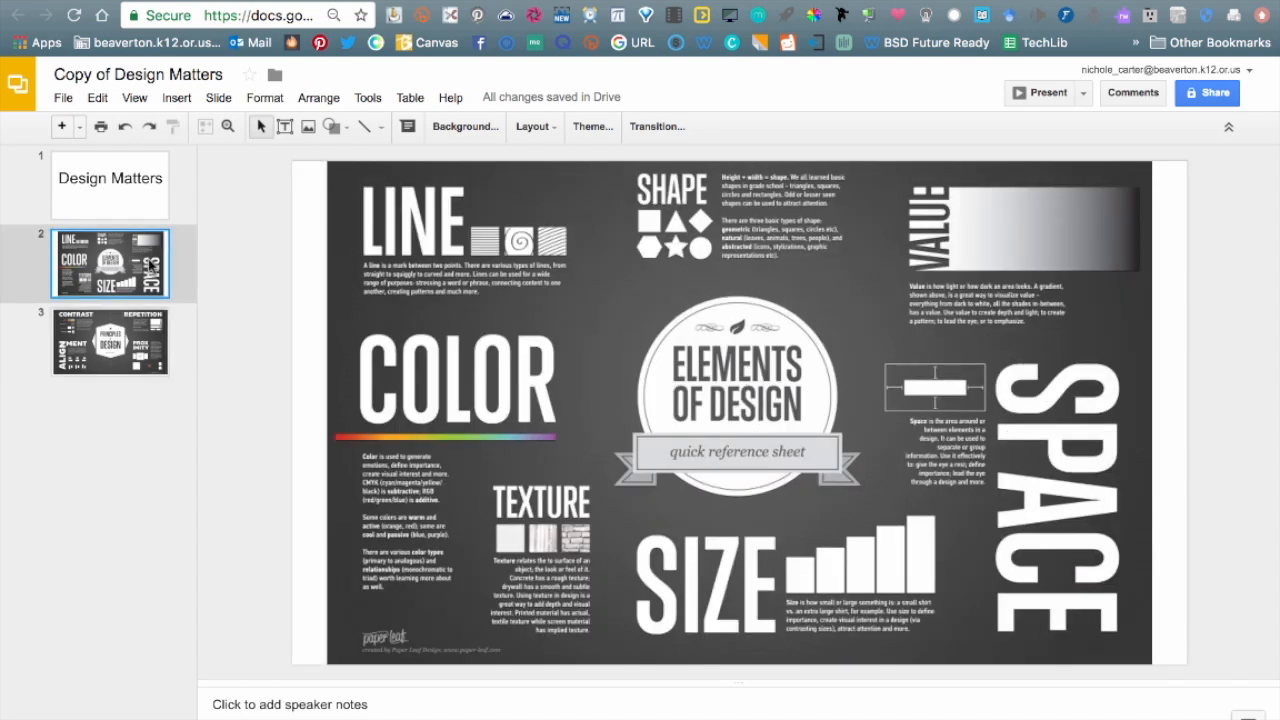
click(490, 128)
click(683, 375)
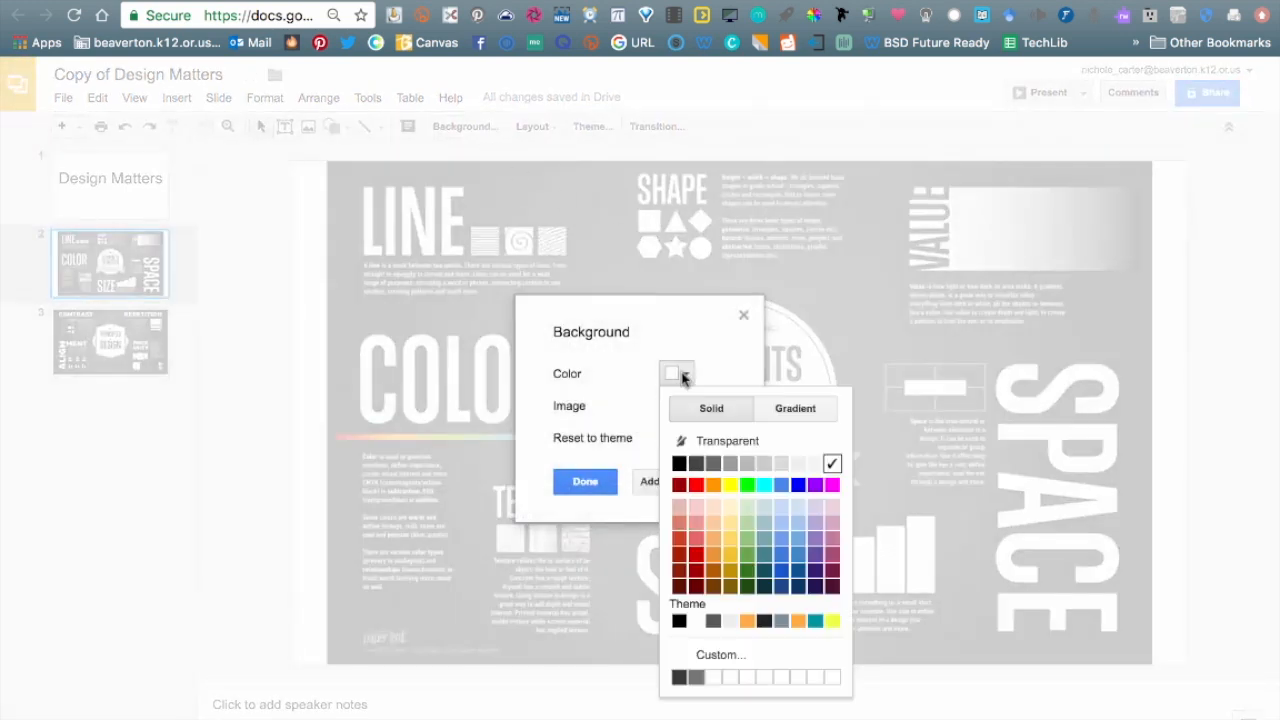
click(736, 662)
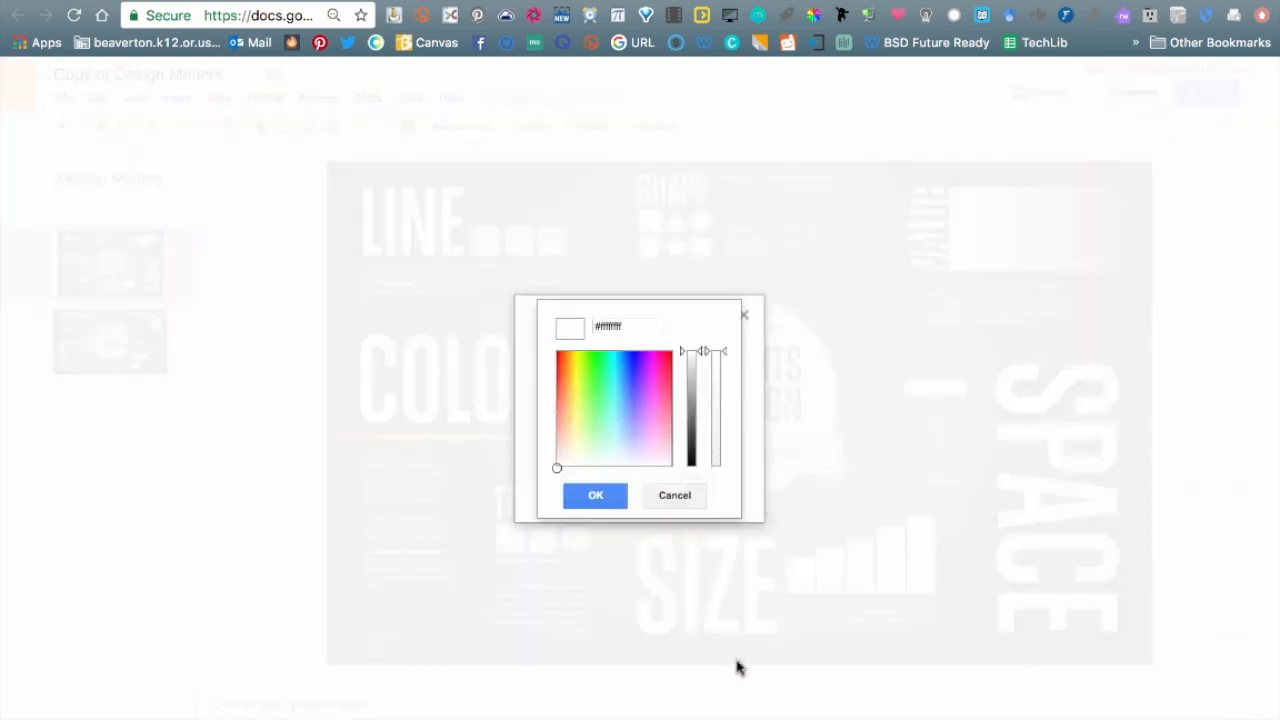
drag(654, 324, 569, 322)
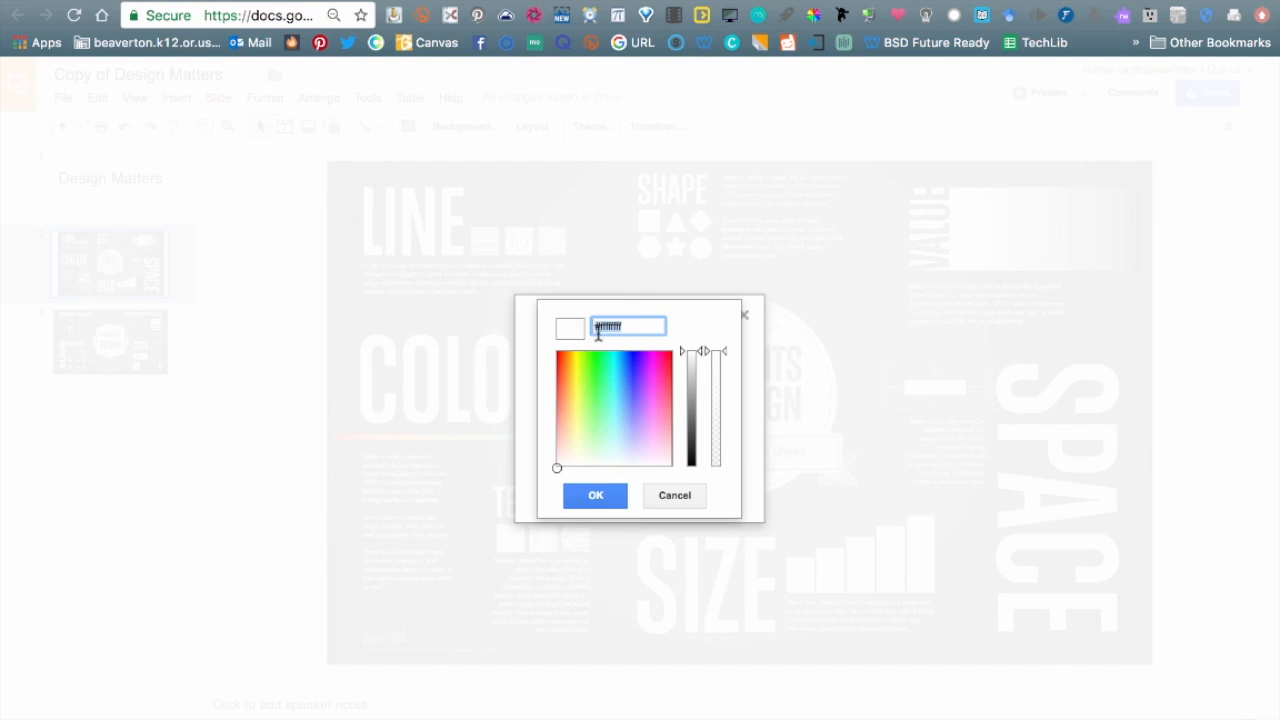
text(#2d2d2d)
click(592, 494)
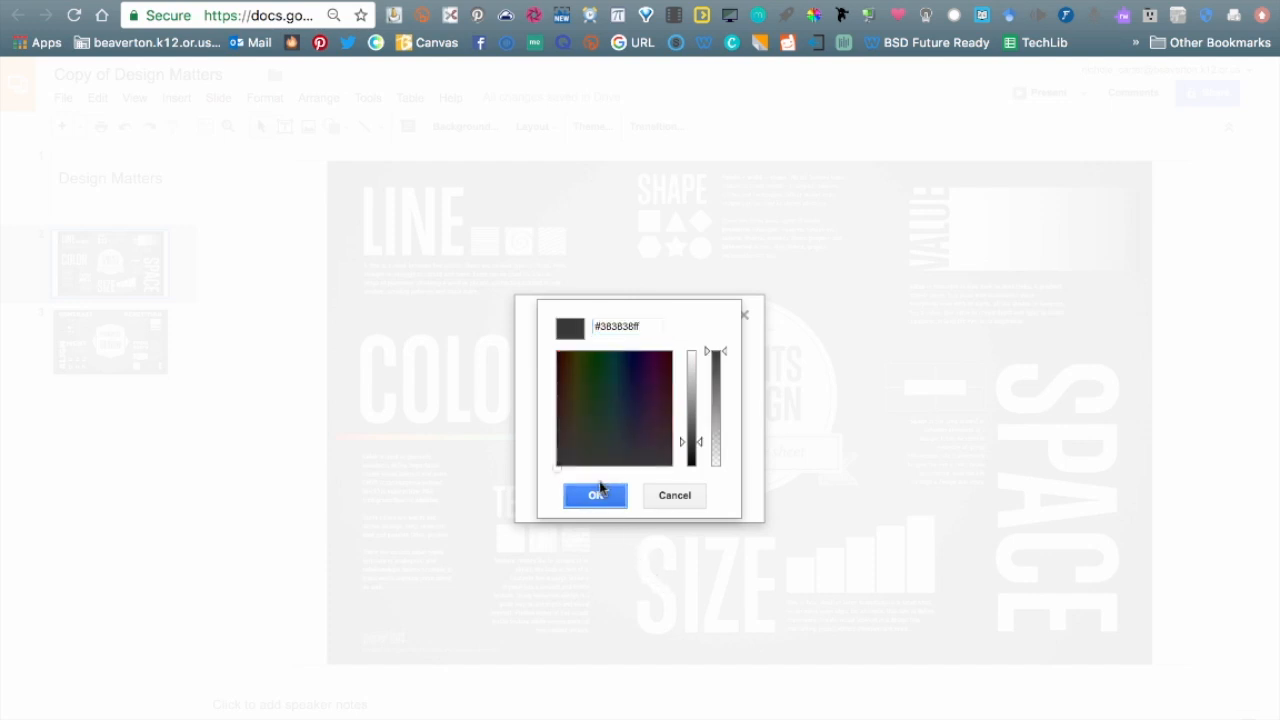
click(597, 489)
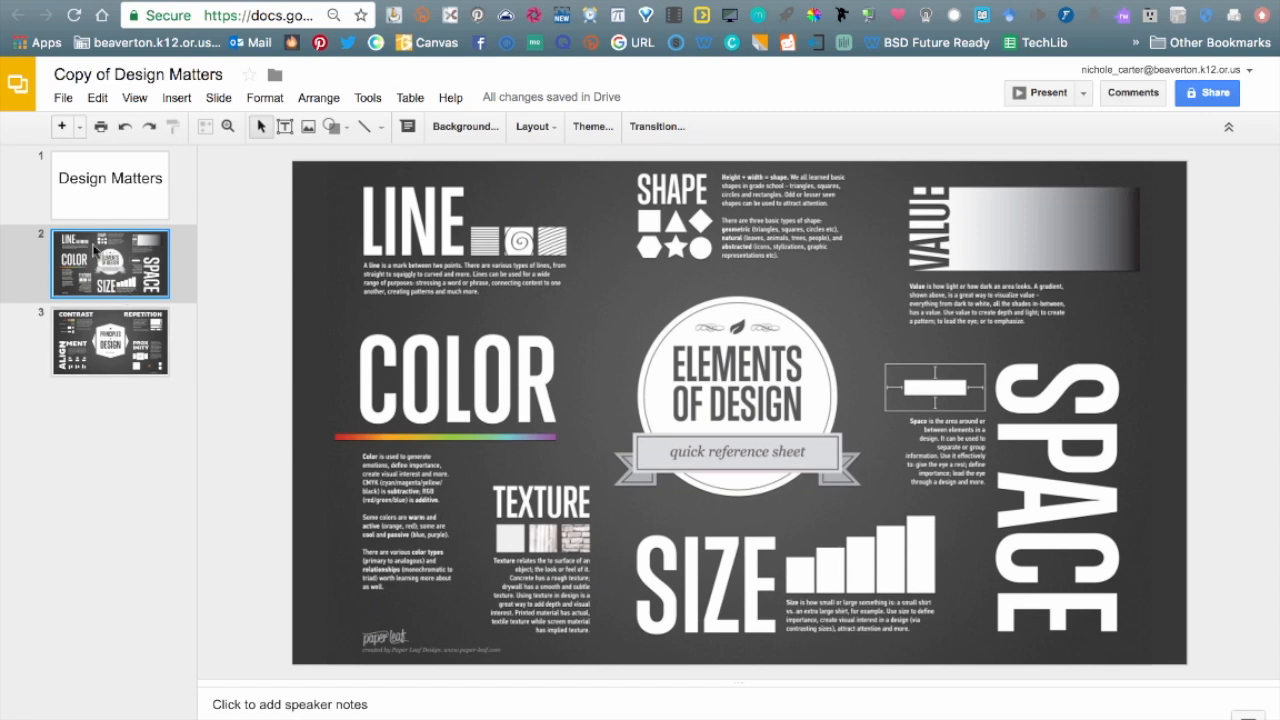
Step: Give the title slide the same custom dark grey background, #383838, as the two poster slides
click(98, 211)
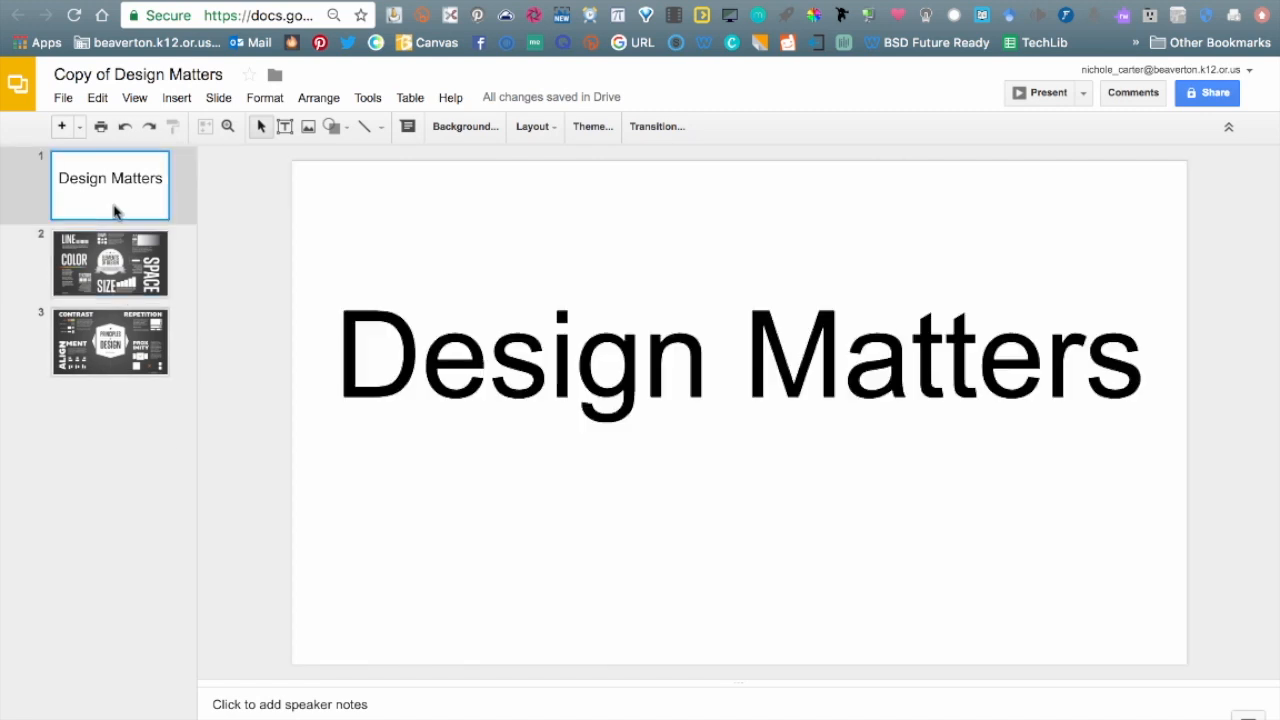
click(464, 127)
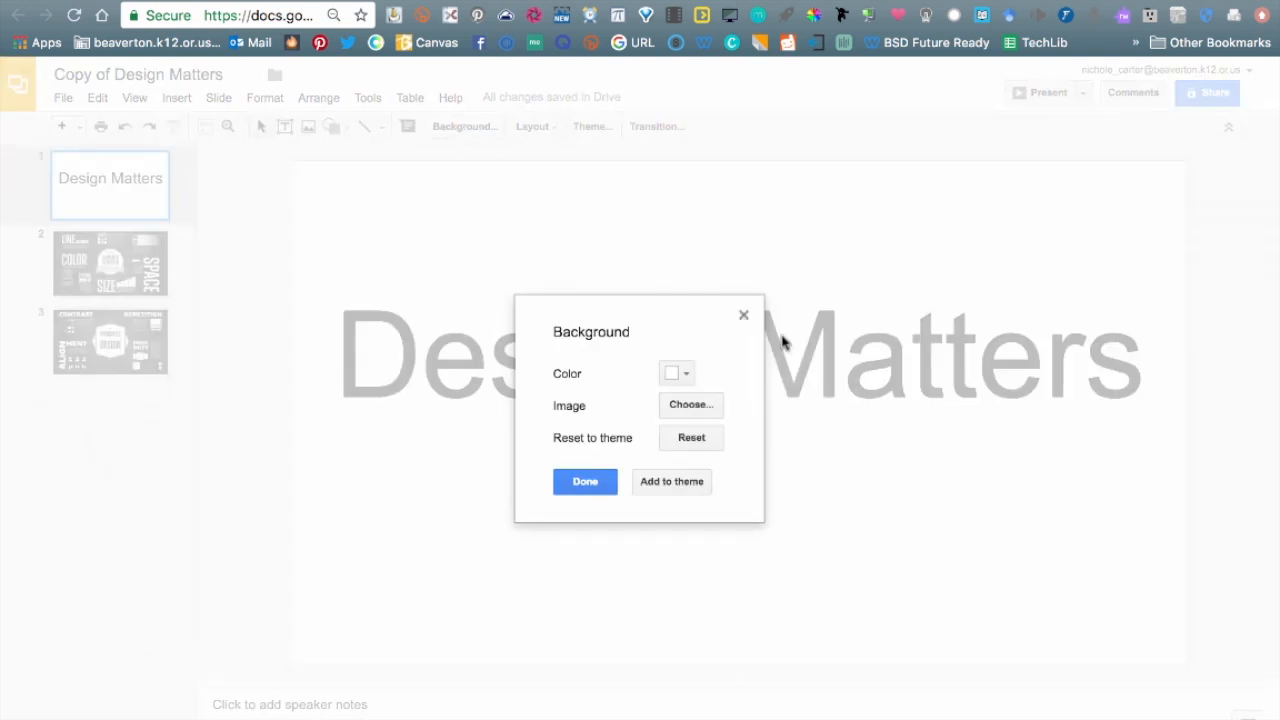
click(686, 373)
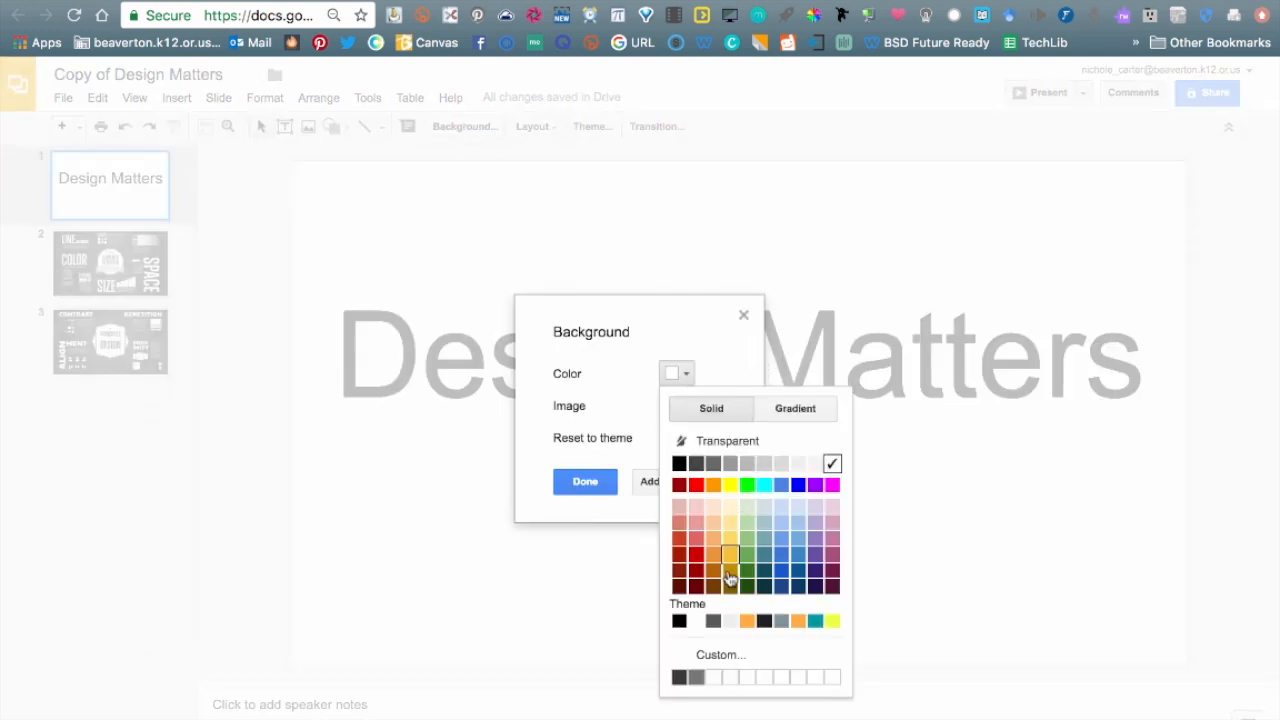
click(714, 655)
click(608, 494)
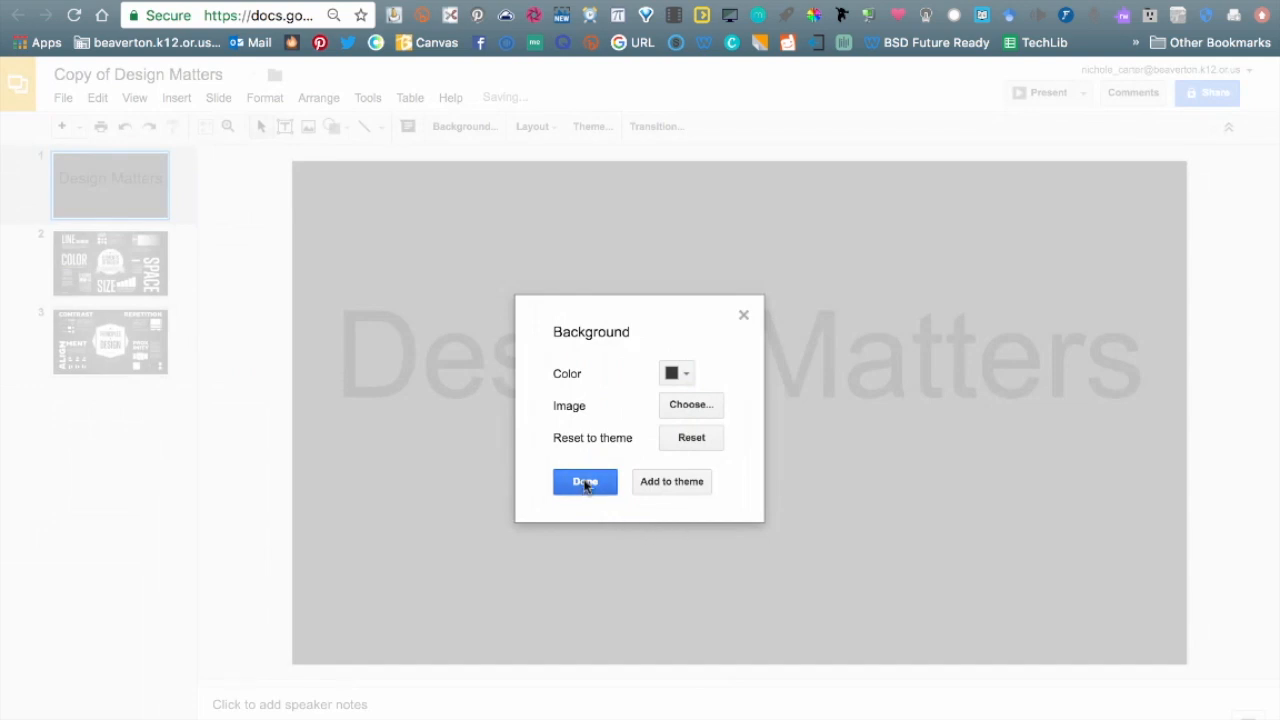
click(586, 481)
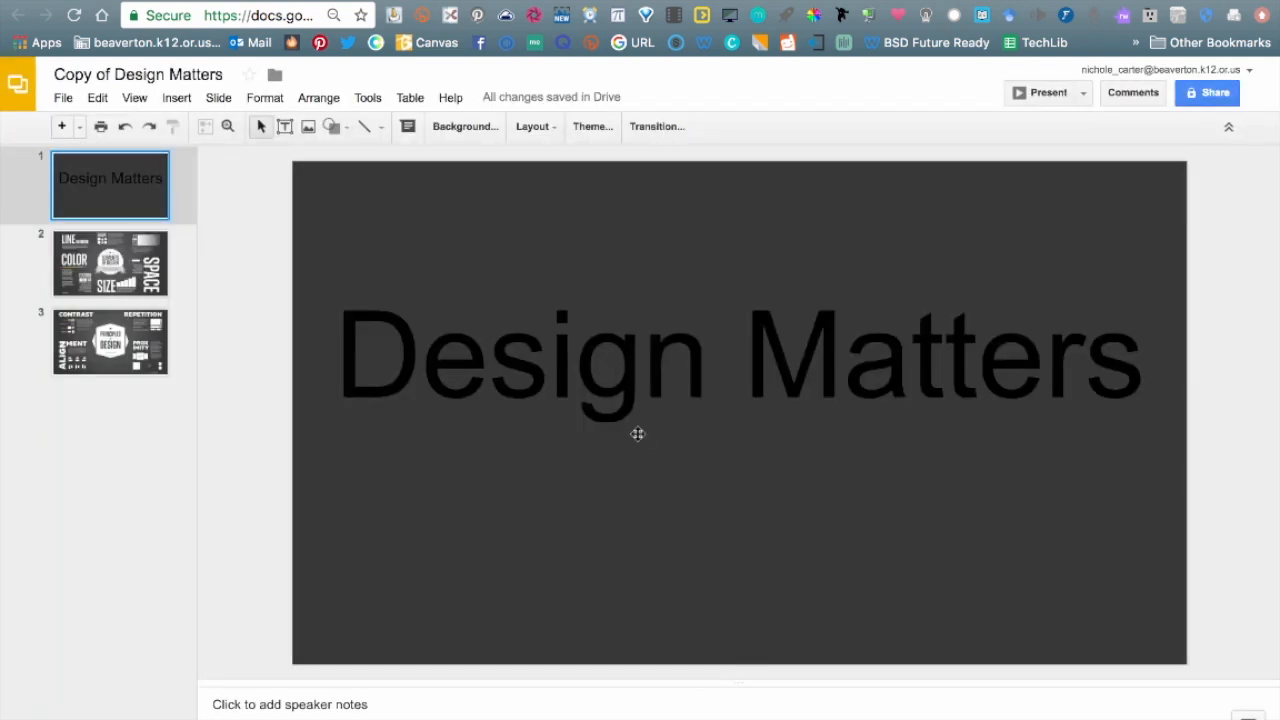
Step: Color the title "Design Matters" on slide 1 white and select the whole title text again
click(589, 375)
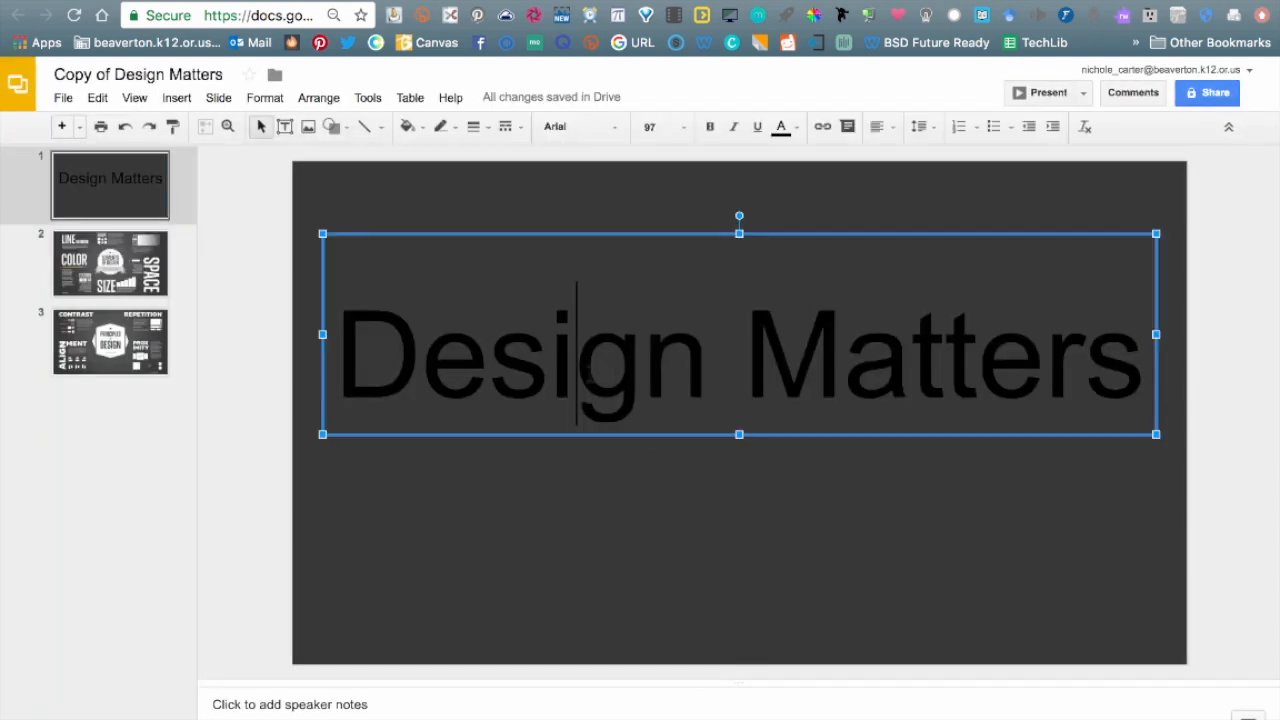
triple_click(586, 368)
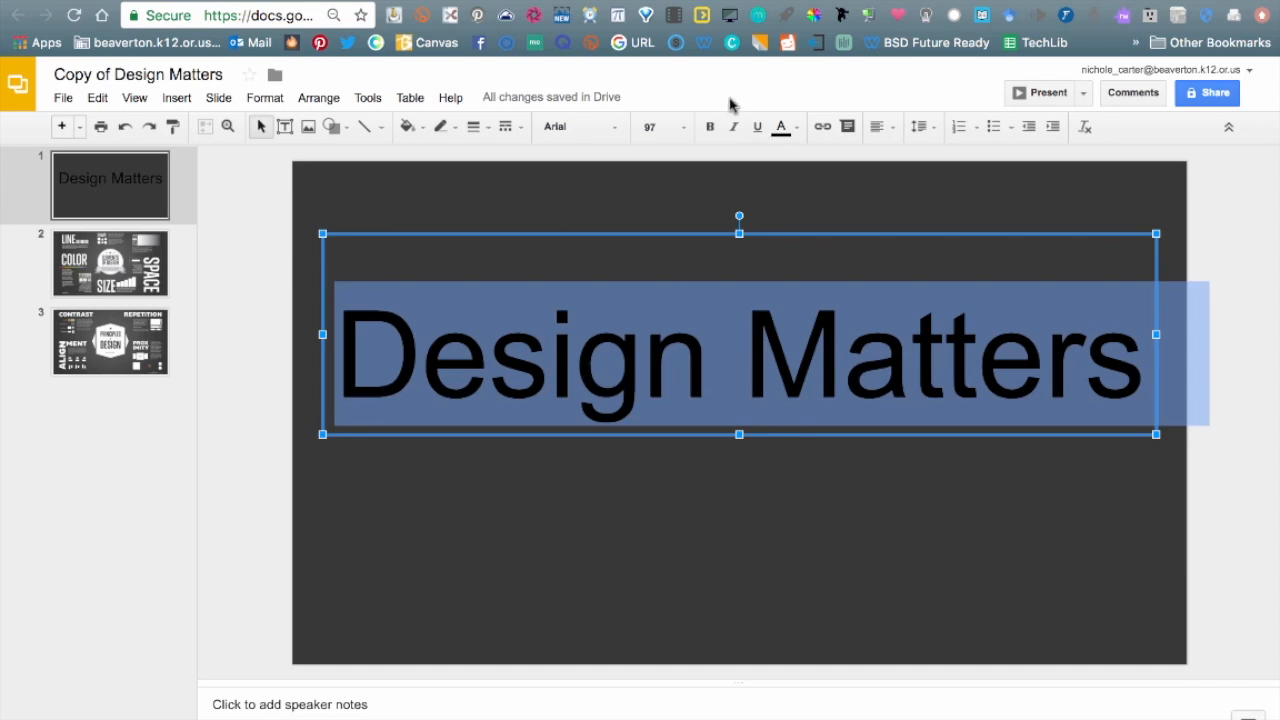
click(792, 128)
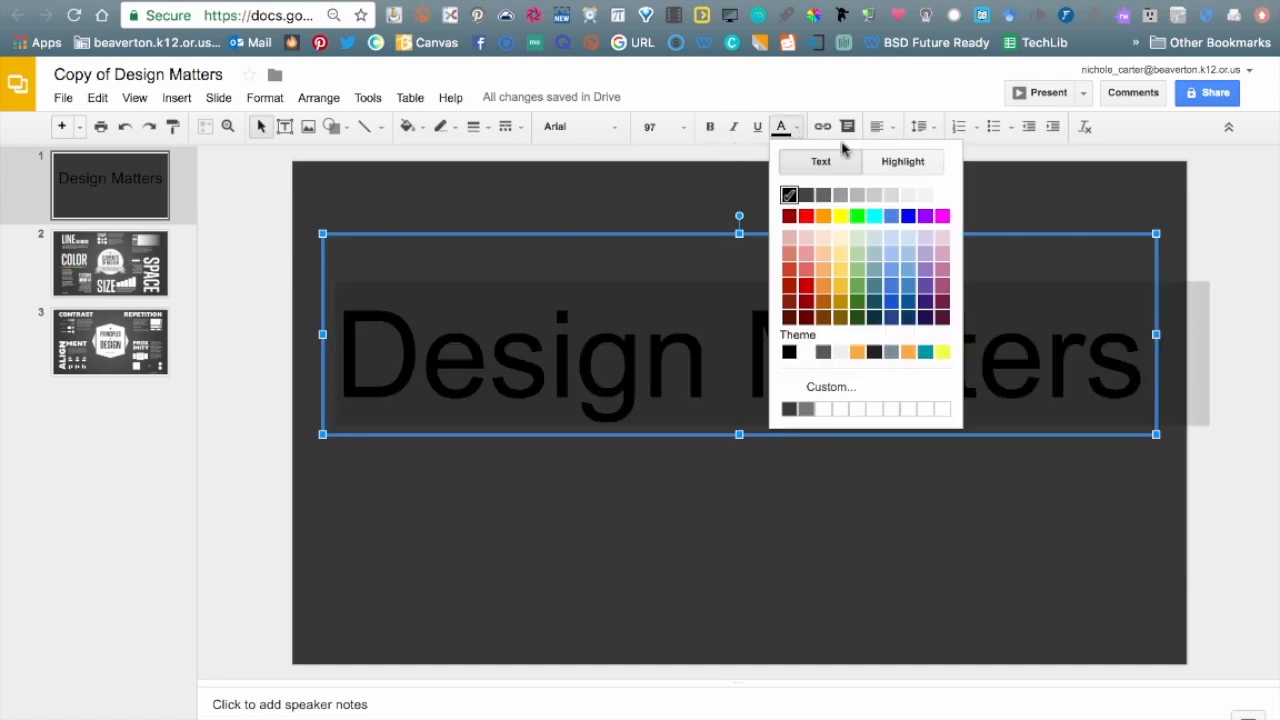
click(940, 196)
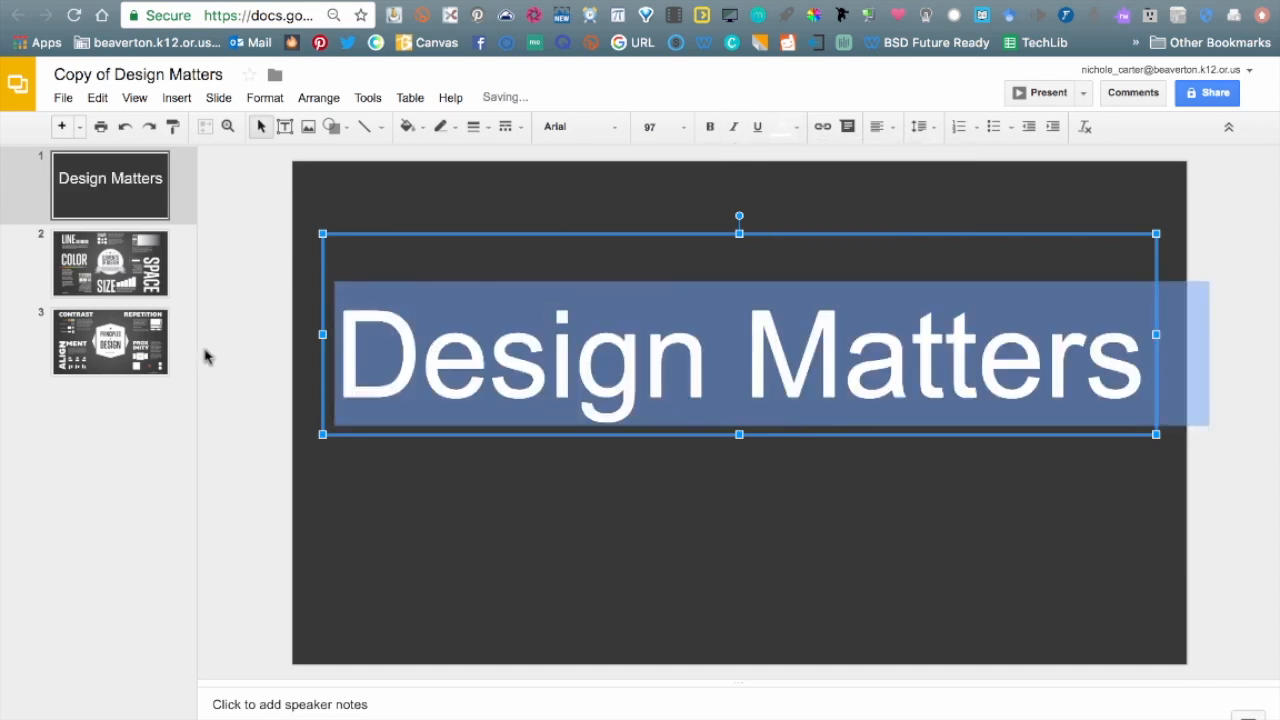
click(264, 356)
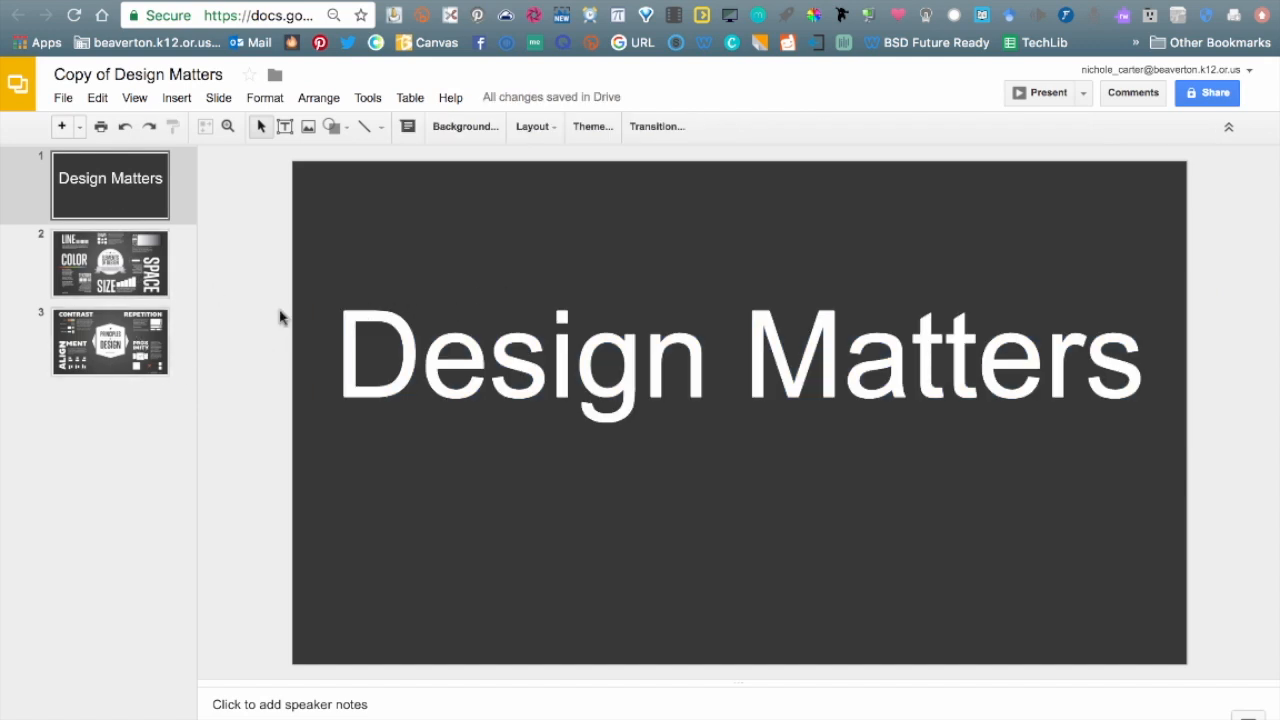
click(352, 350)
drag(352, 348, 1128, 342)
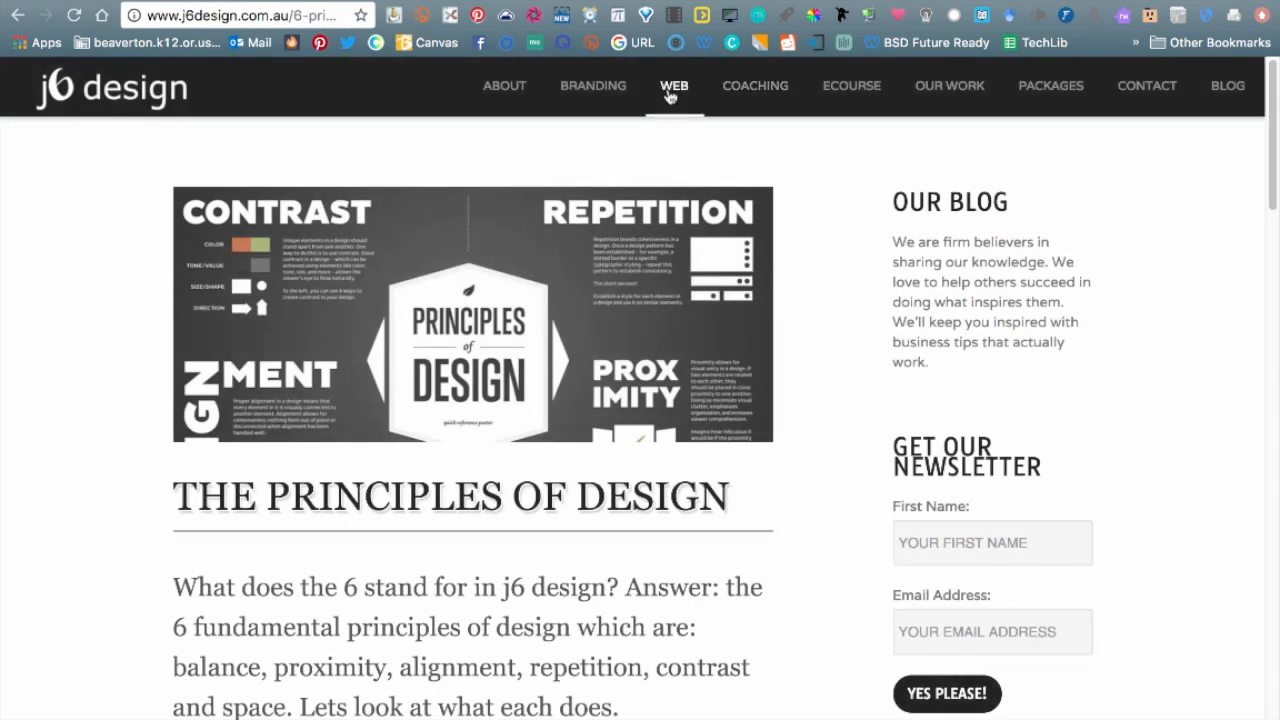
Step: Examine the j6 design web article "The Principles of Design", including its poster images, headings and lettering
scroll(840, 268, down, 3)
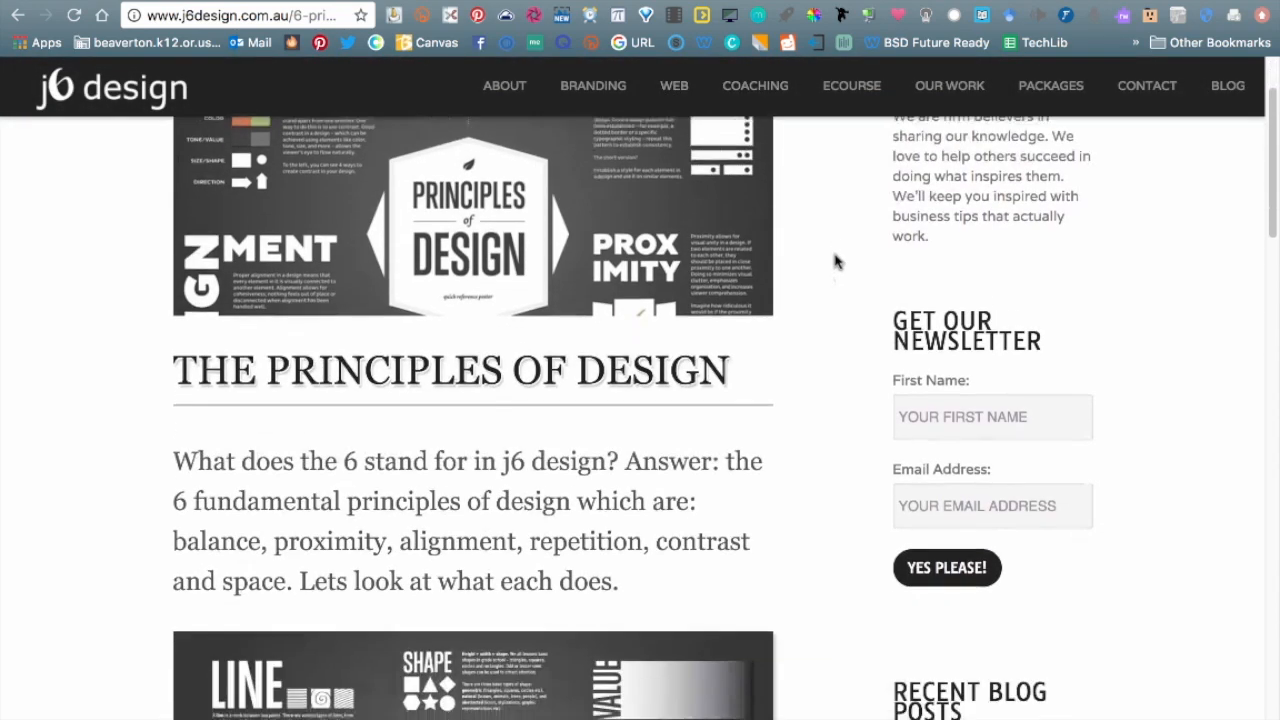
scroll(820, 249, up, 5)
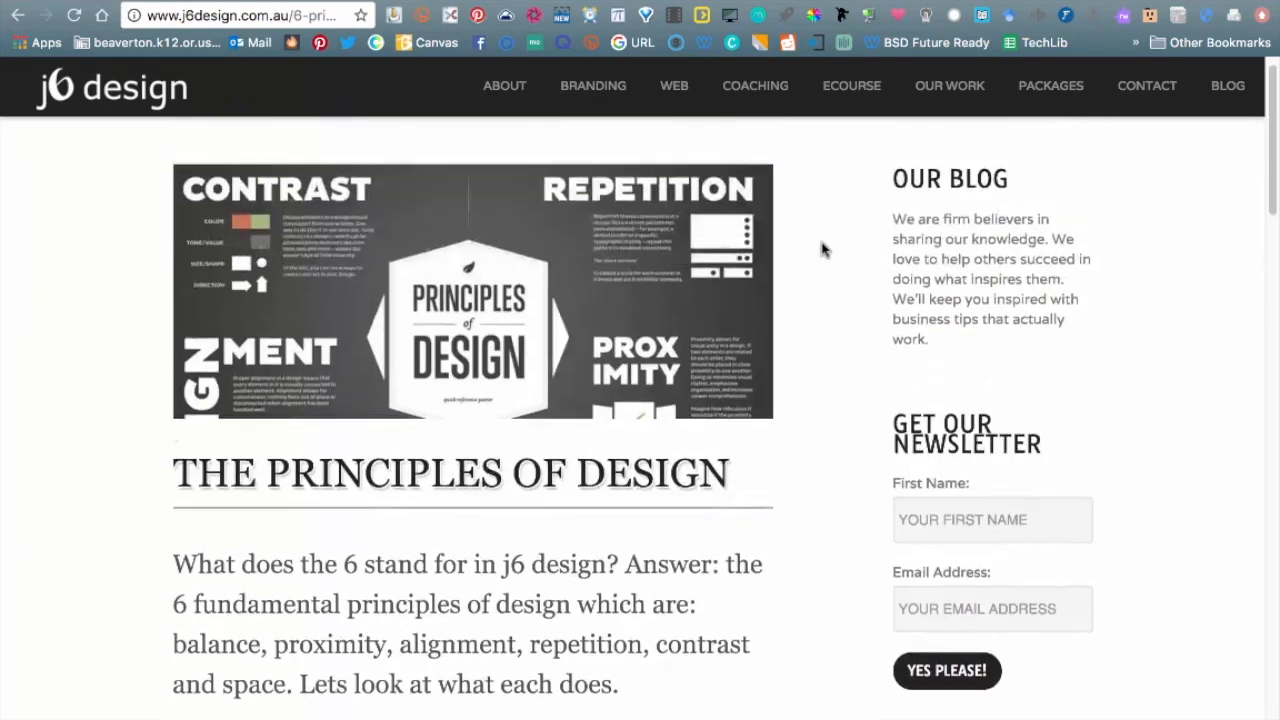
scroll(822, 250, down, 6)
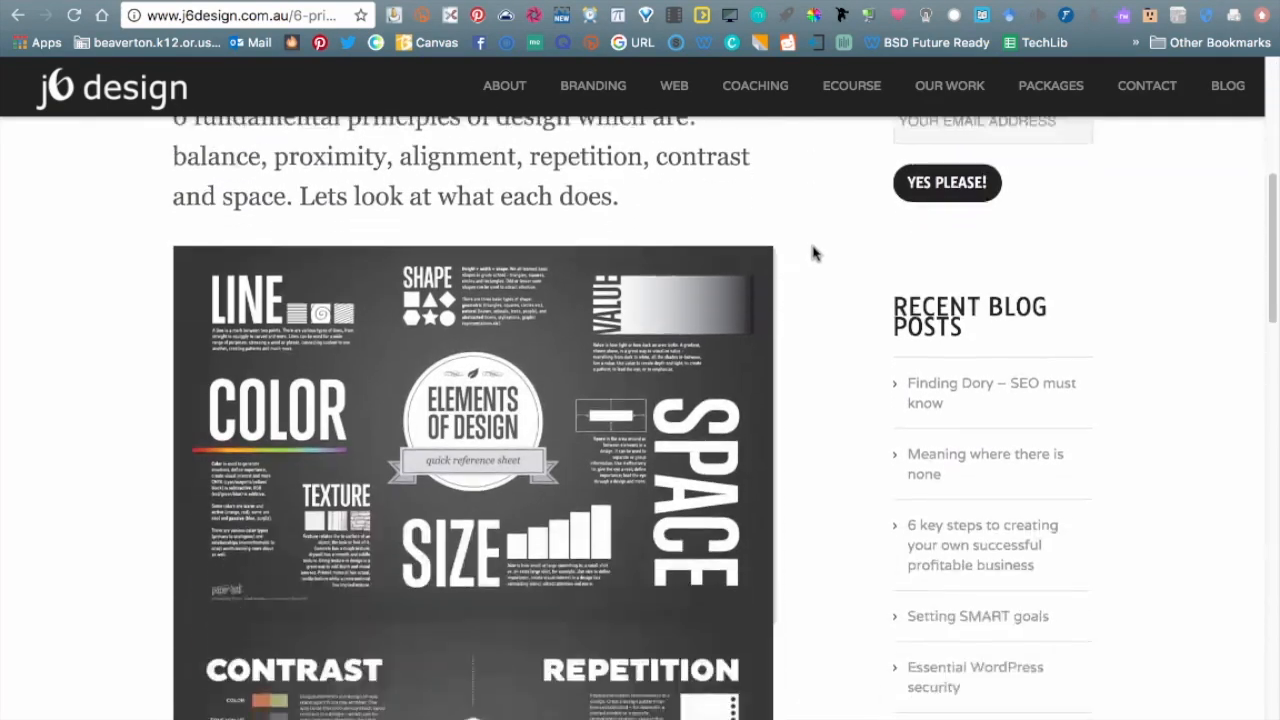
scroll(825, 270, down, 4)
scroll(825, 278, down, 5)
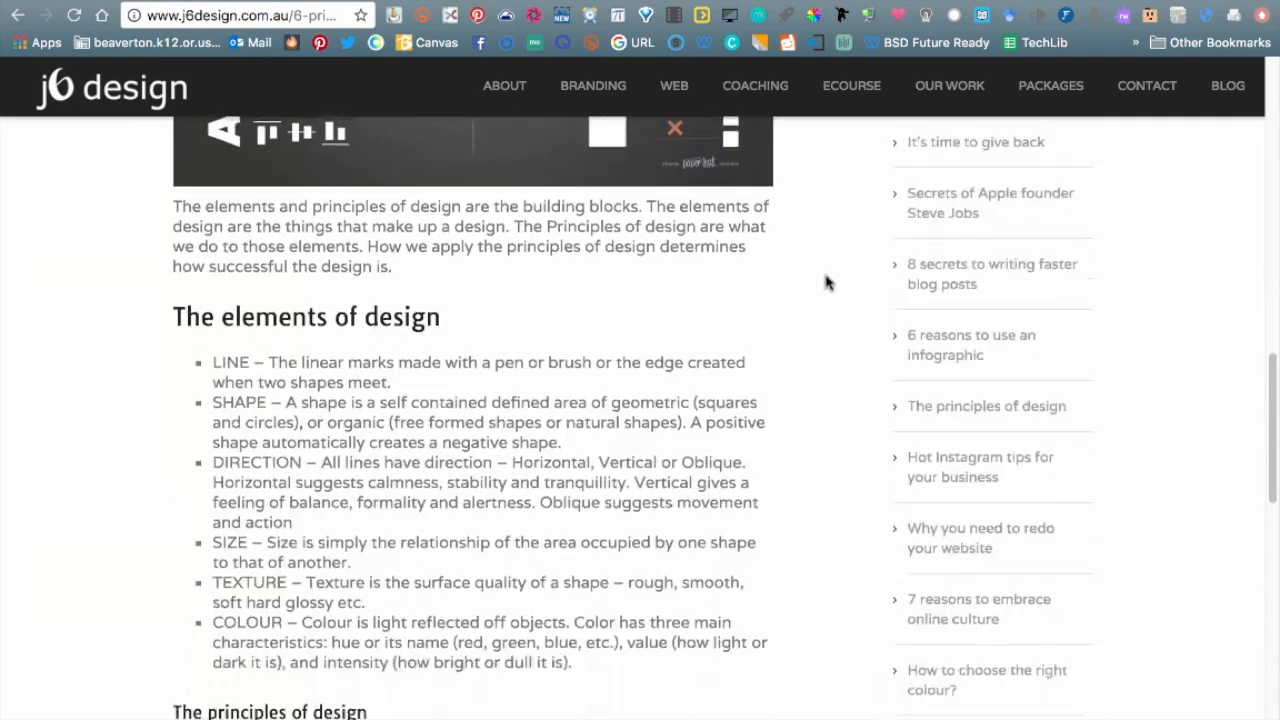
scroll(825, 286, up, 10)
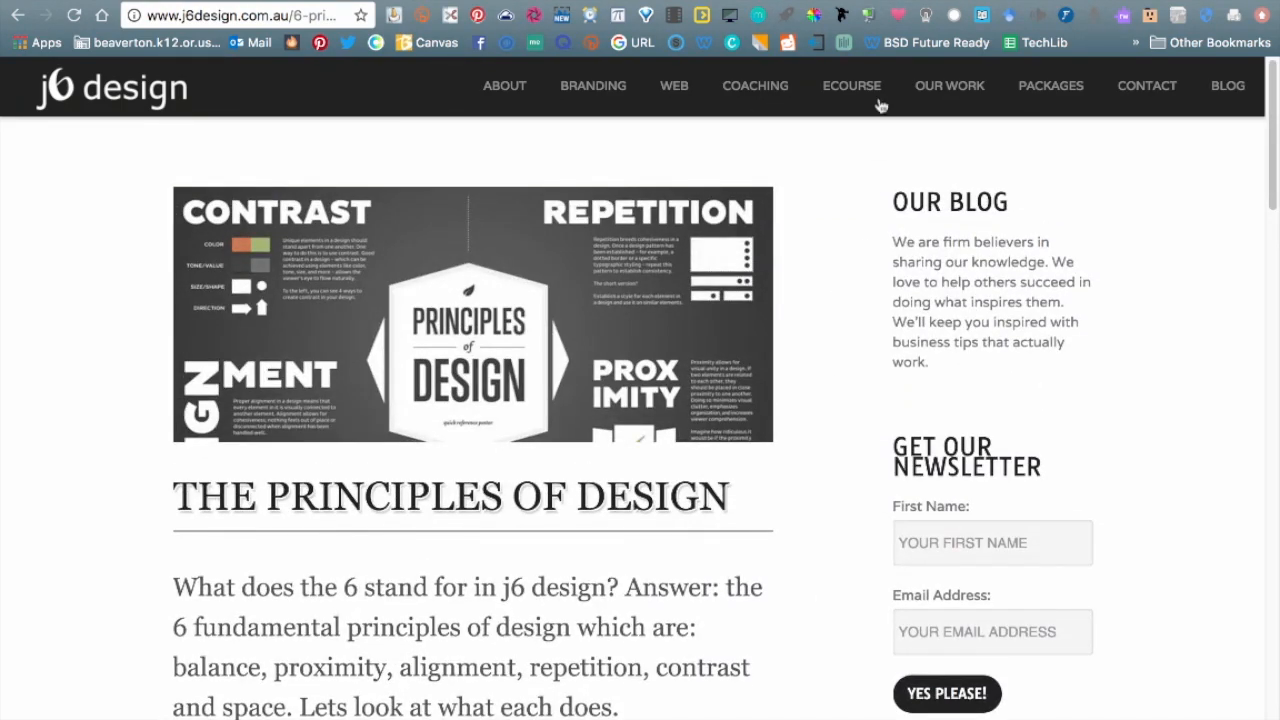
click(841, 22)
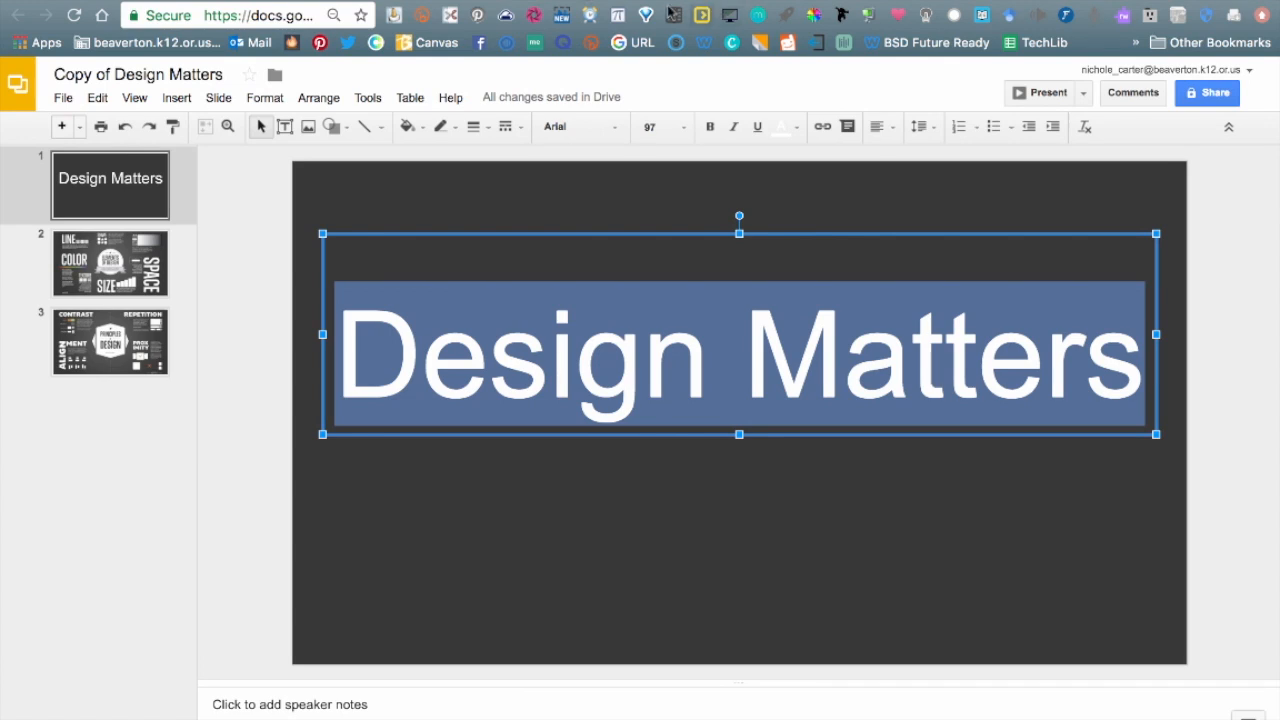
Step: Open the full font library for the selected title and look through its fonts, category filter and sorting options
click(615, 128)
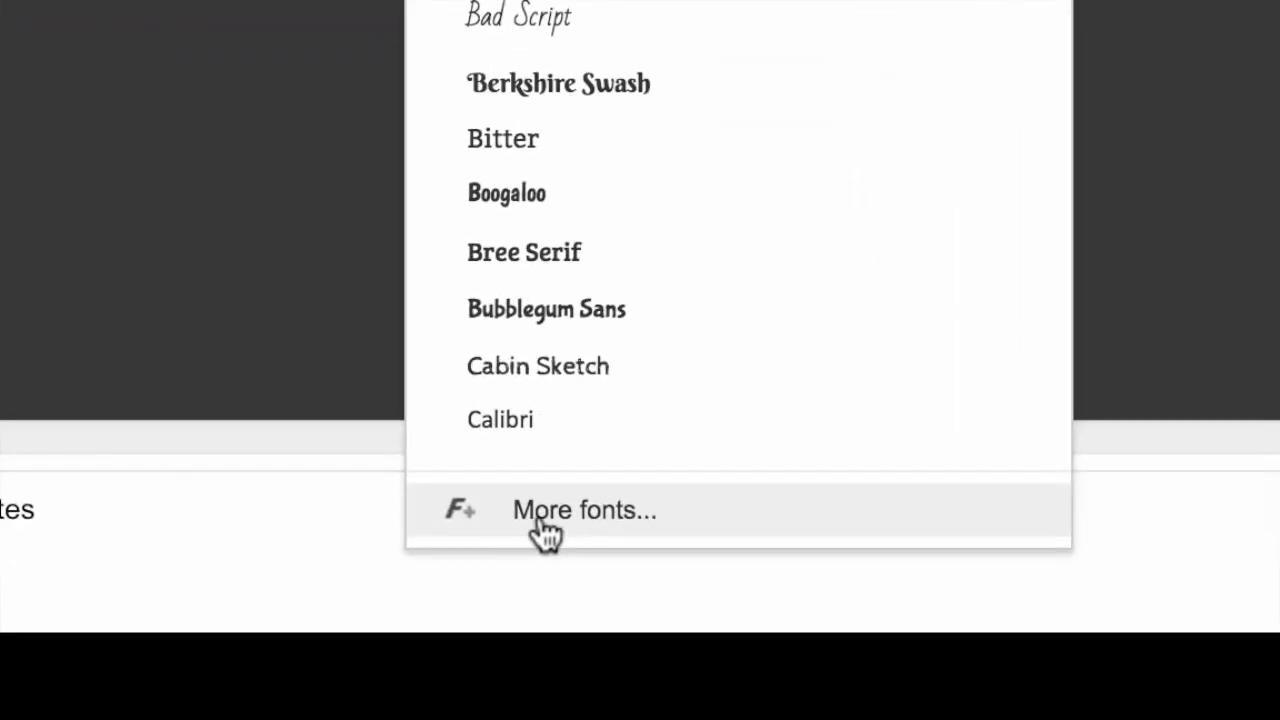
click(541, 515)
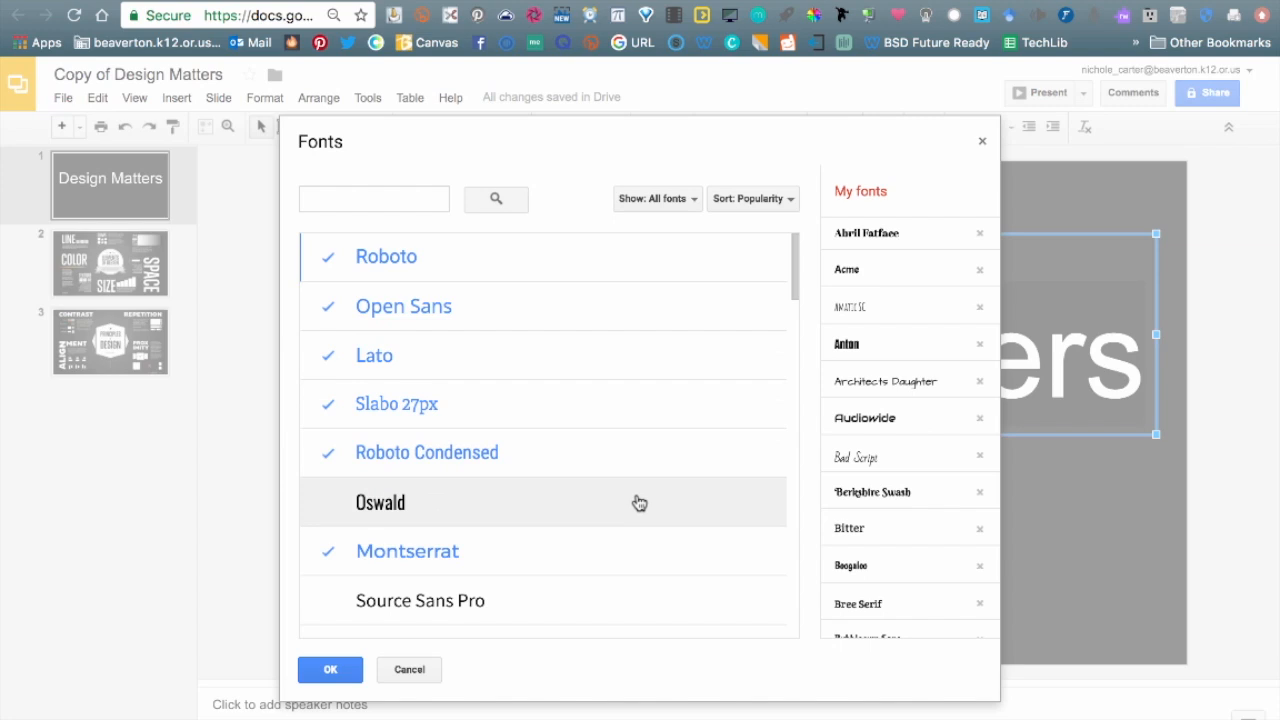
scroll(628, 536, down, 2)
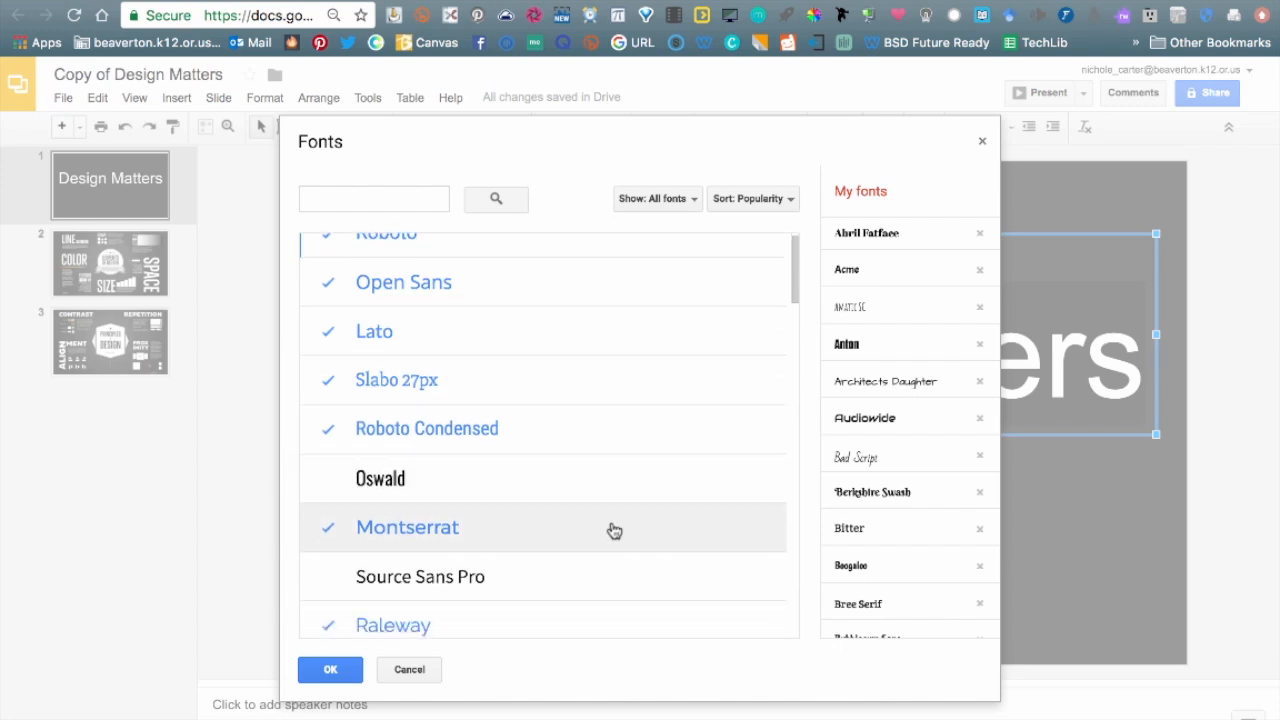
scroll(614, 530, down, 4)
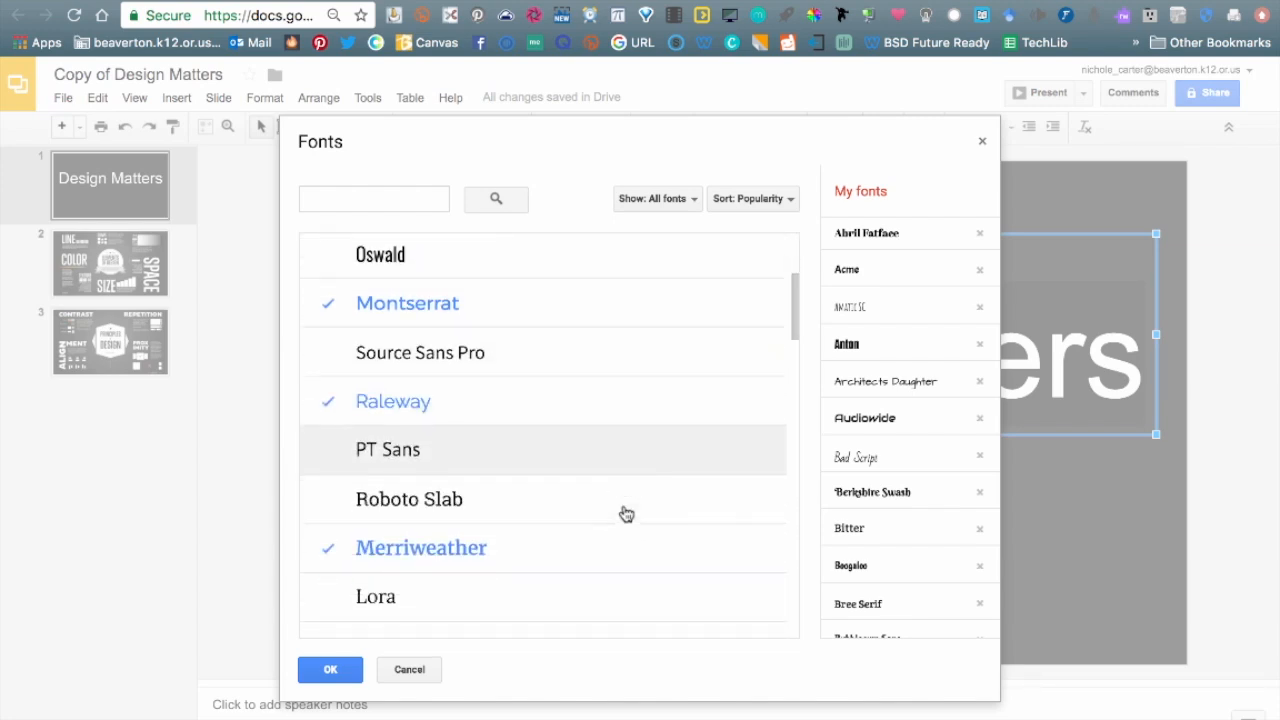
scroll(621, 514, down, 2)
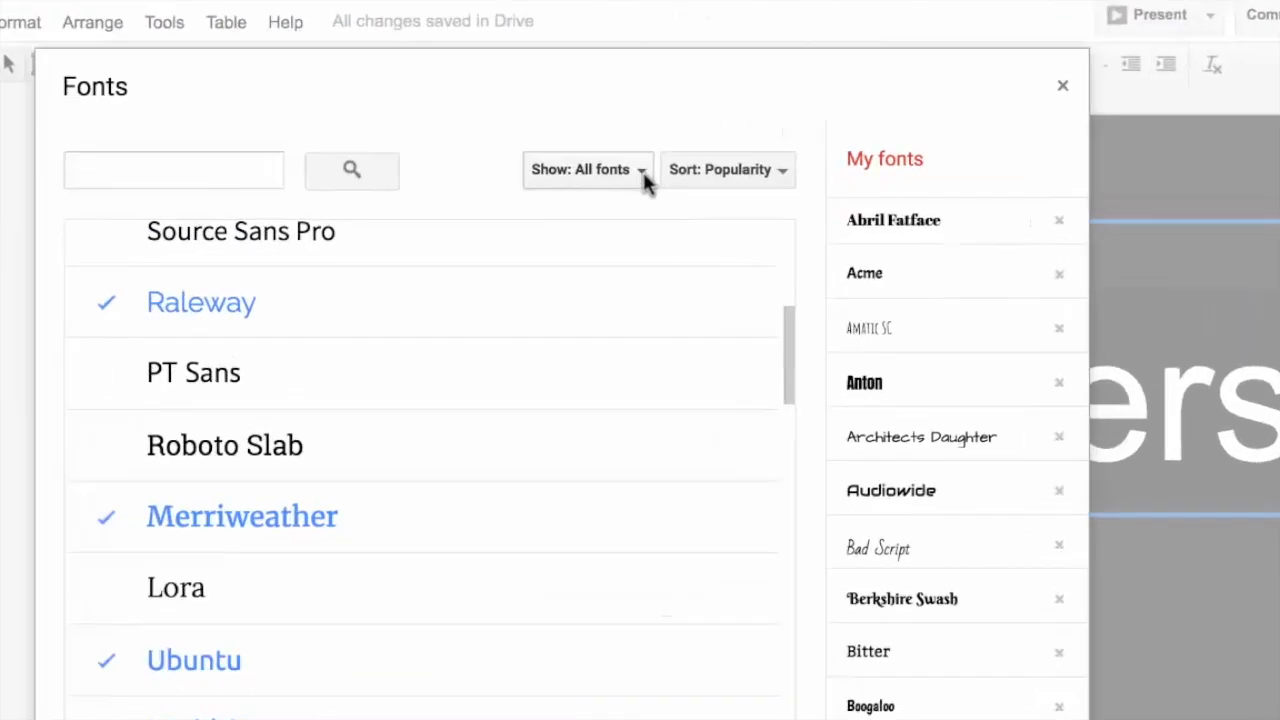
click(641, 171)
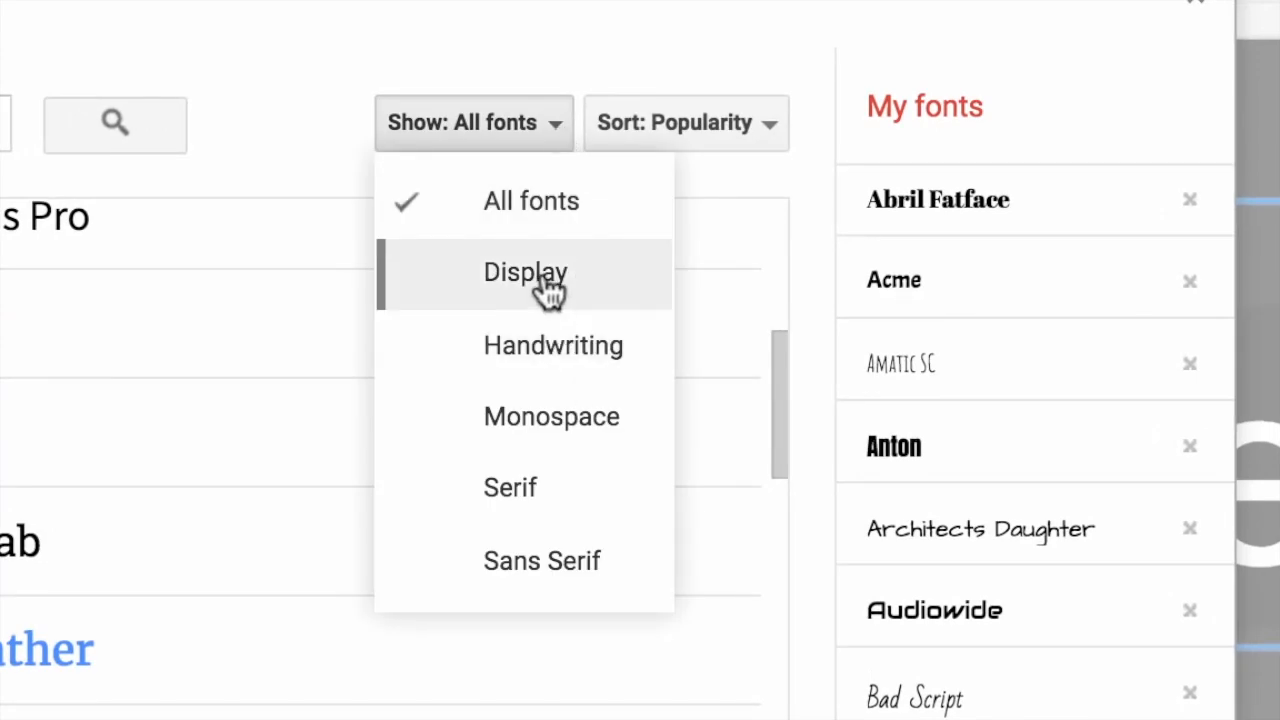
click(739, 120)
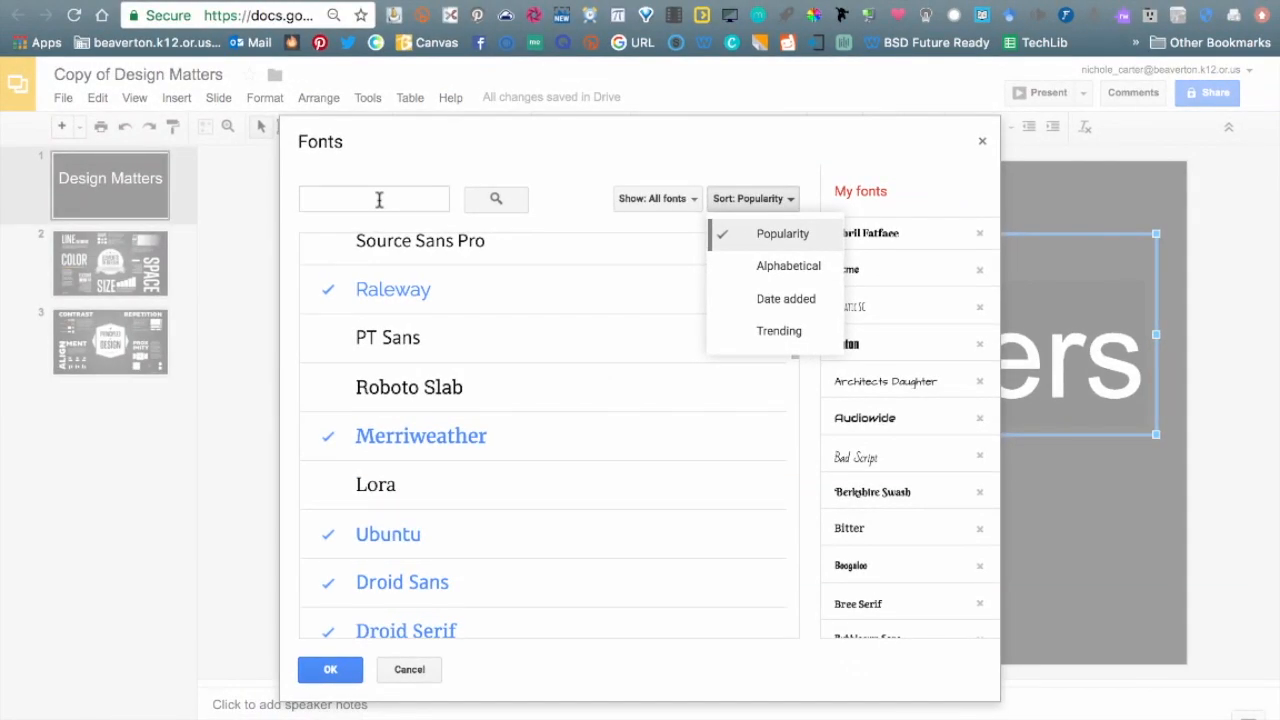
Step: Search the font library for Varela and Tauri and add both to the presentation's own font list
click(379, 200)
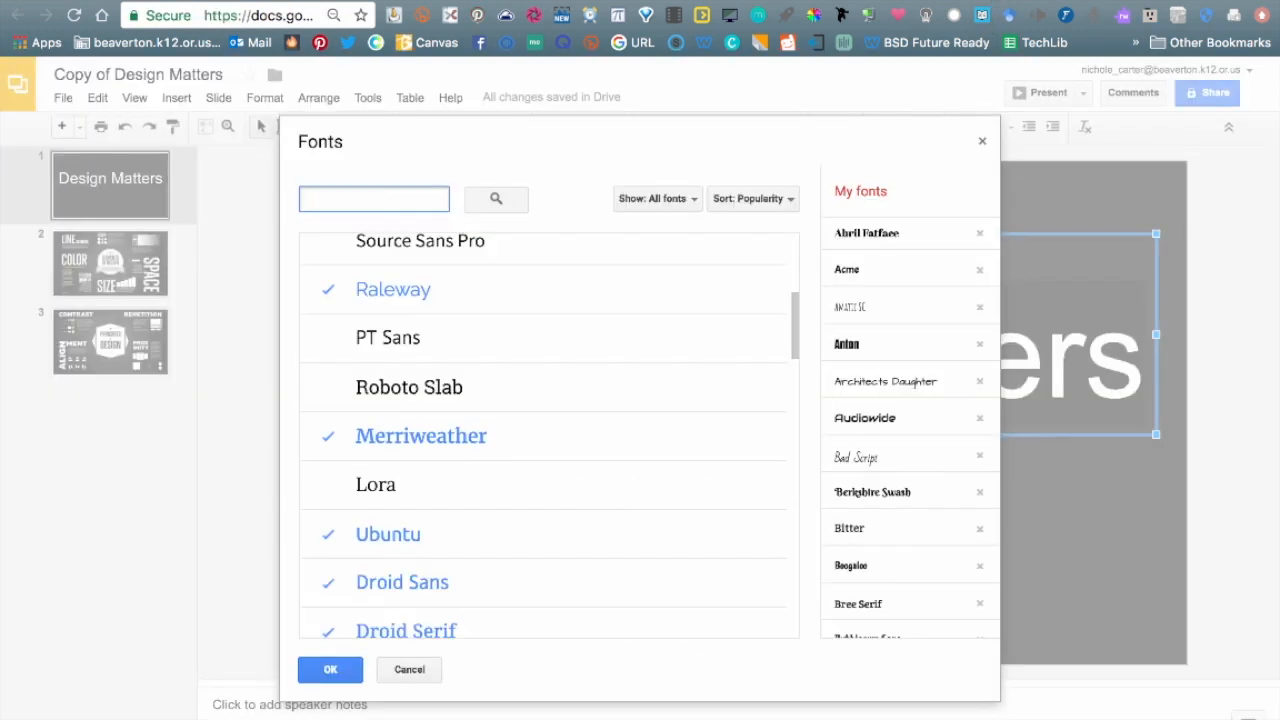
text(Varela)
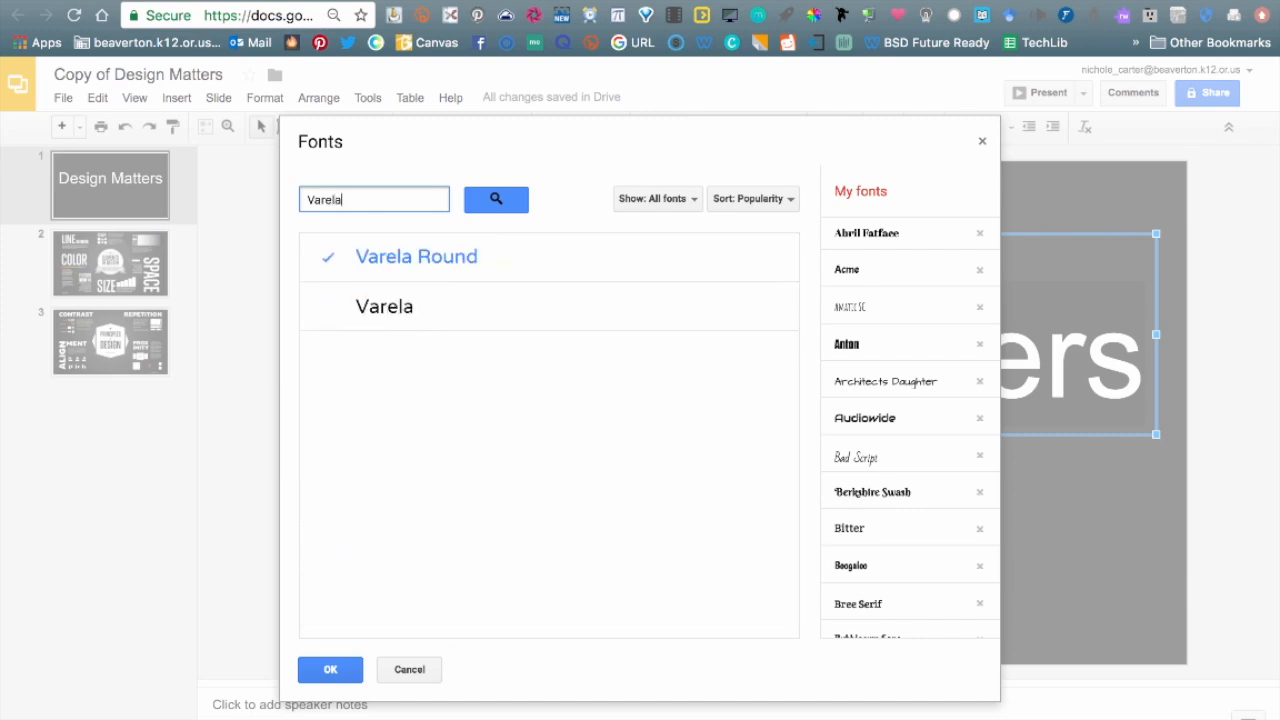
click(408, 306)
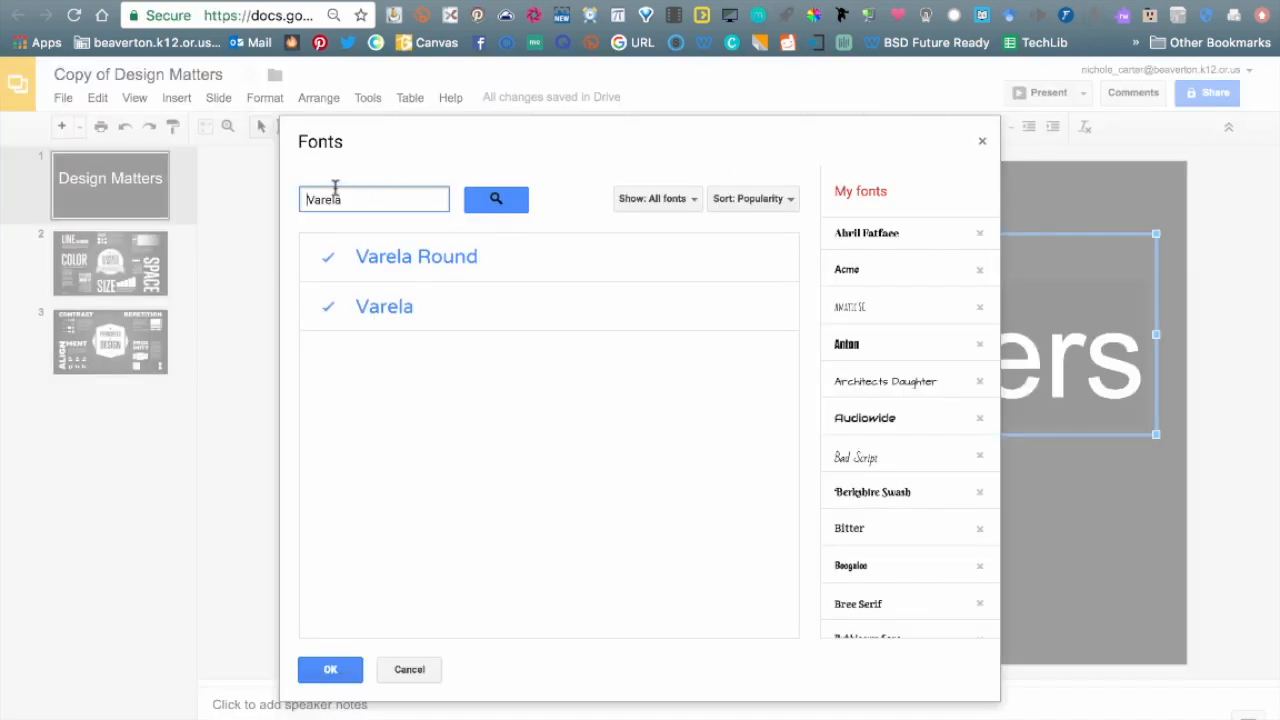
double_click(335, 190)
text(Tauri)
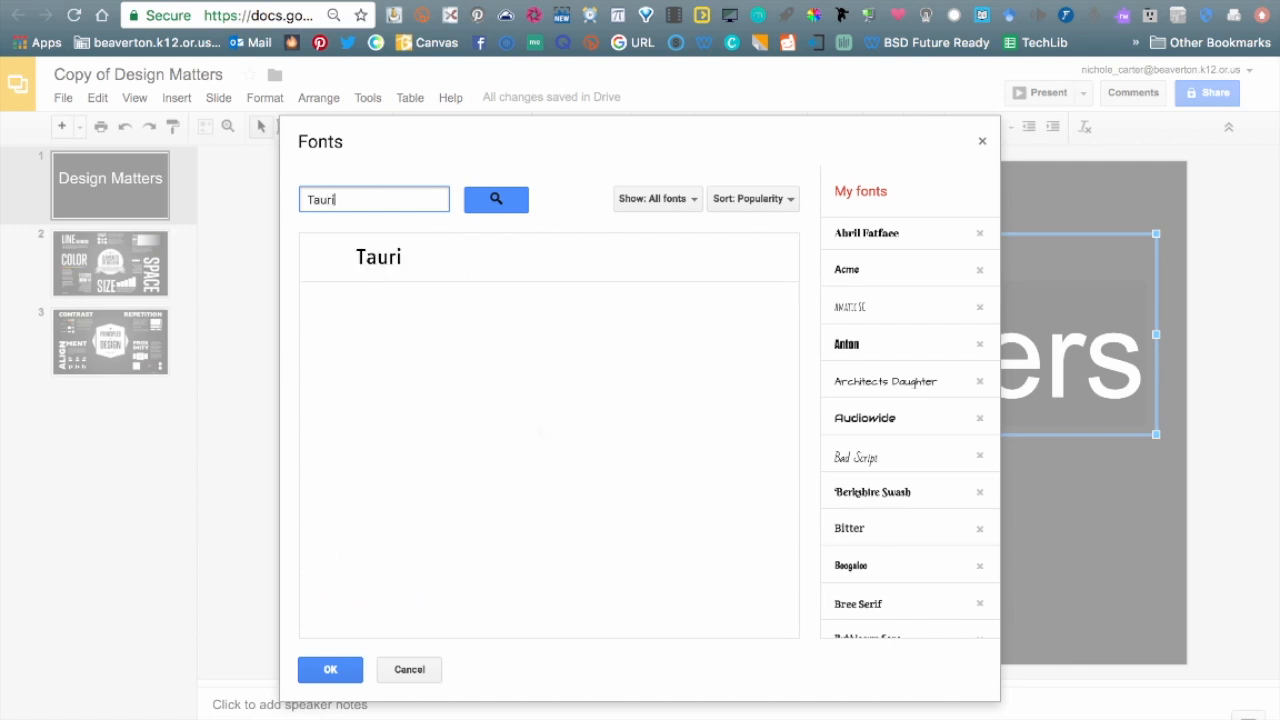
click(401, 262)
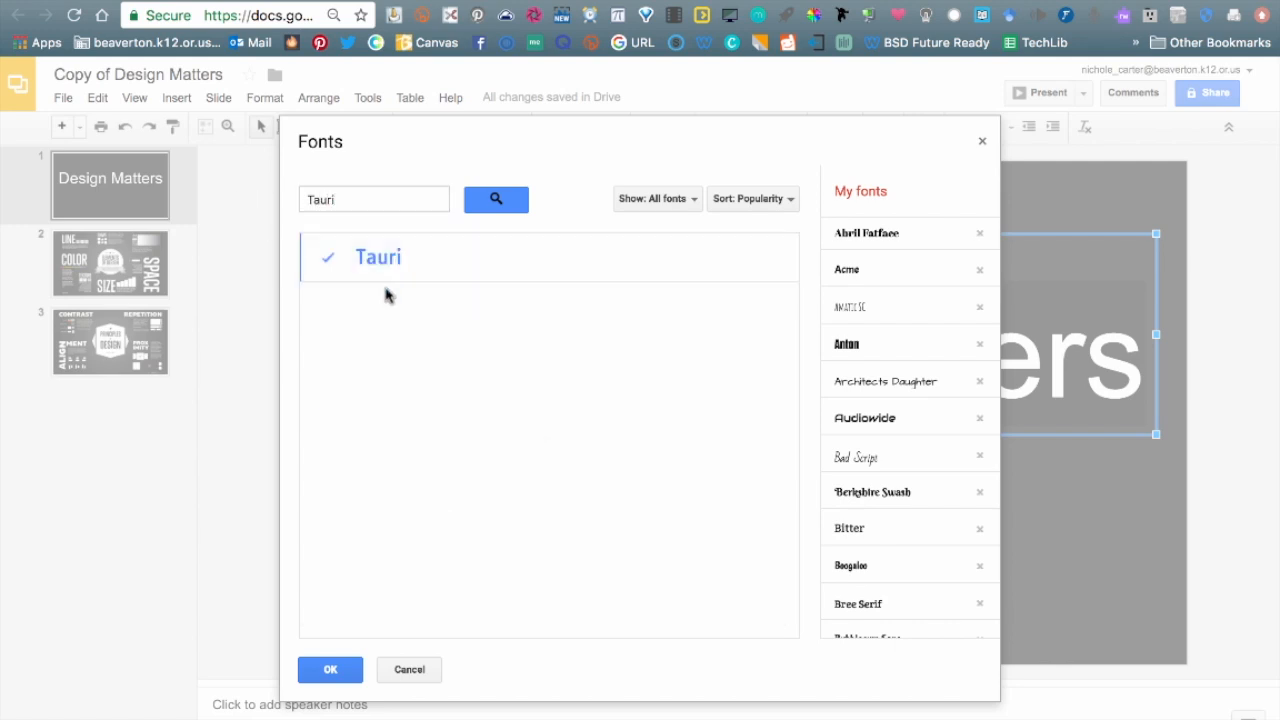
click(330, 671)
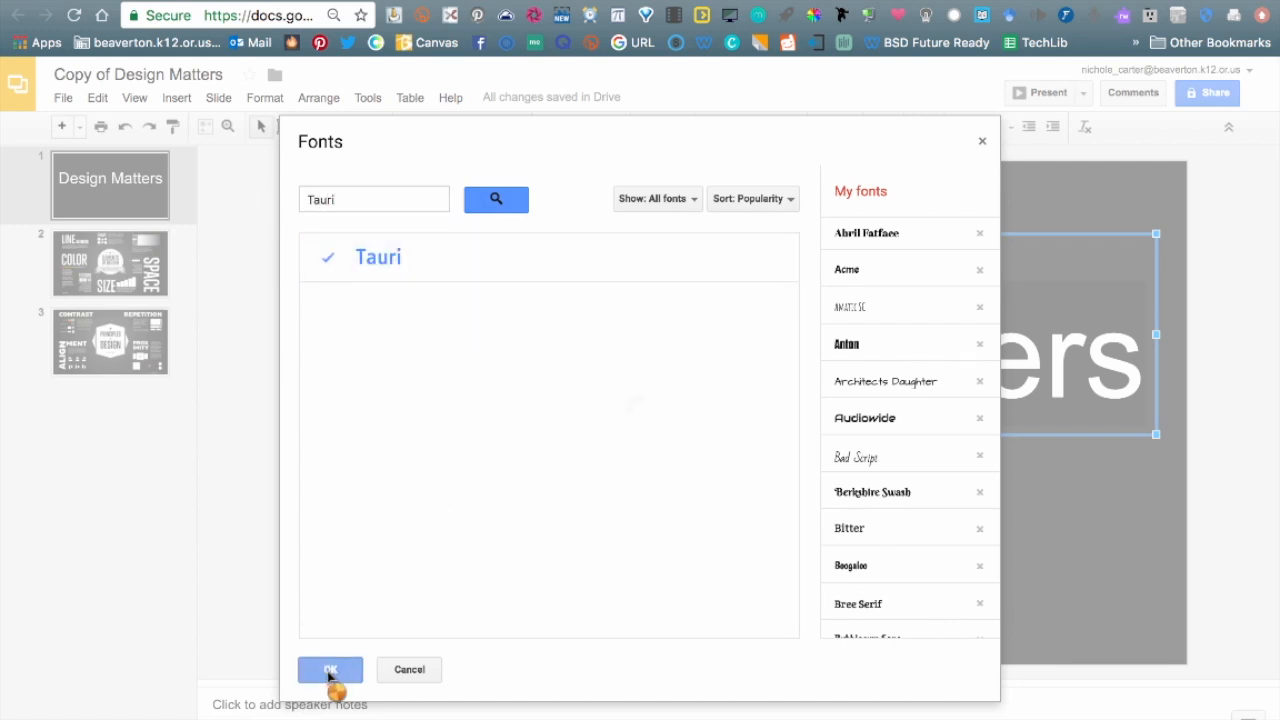
Step: Try the title "Design Matters" on slide 1 in Georgia and in Varela
click(567, 130)
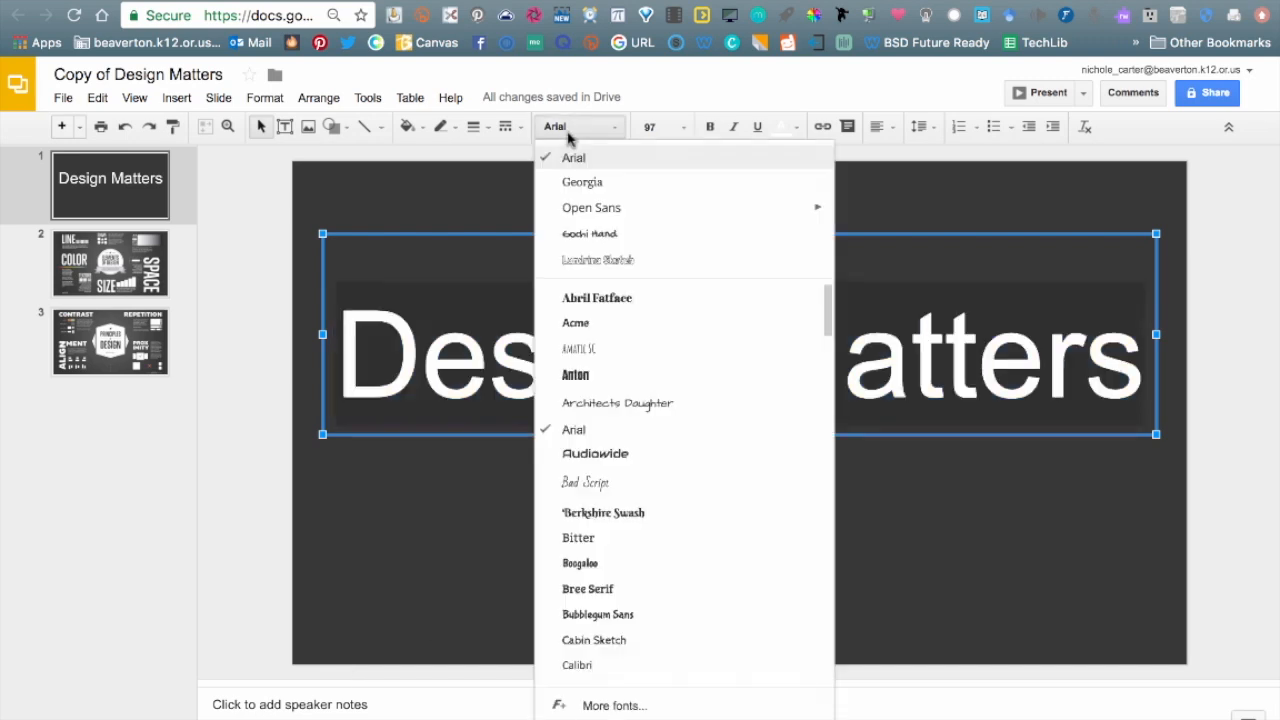
click(571, 184)
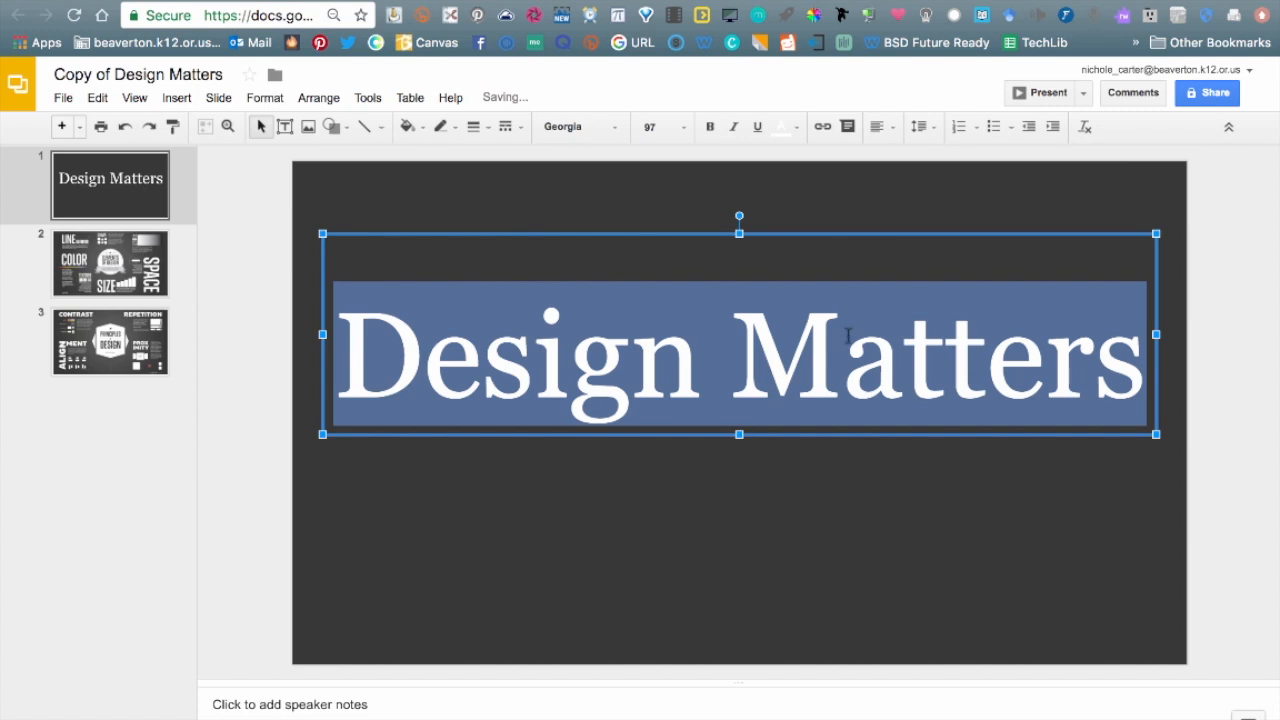
click(614, 128)
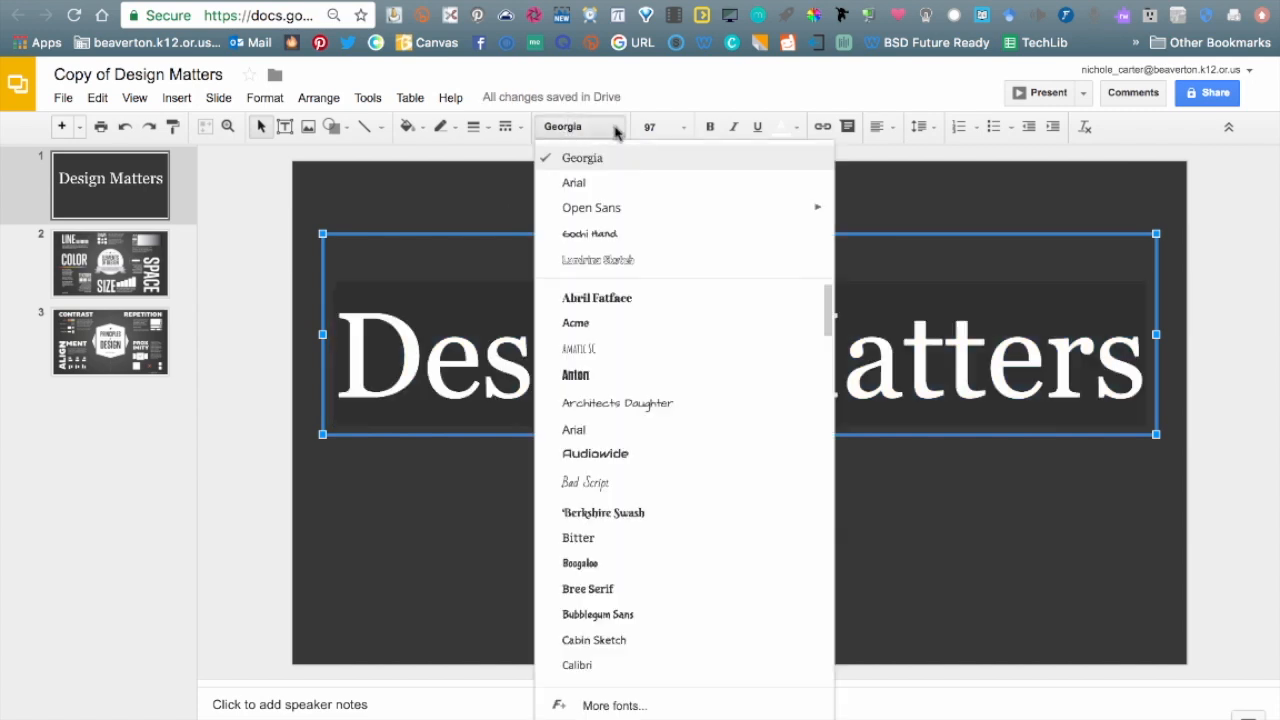
scroll(747, 441, down, 15)
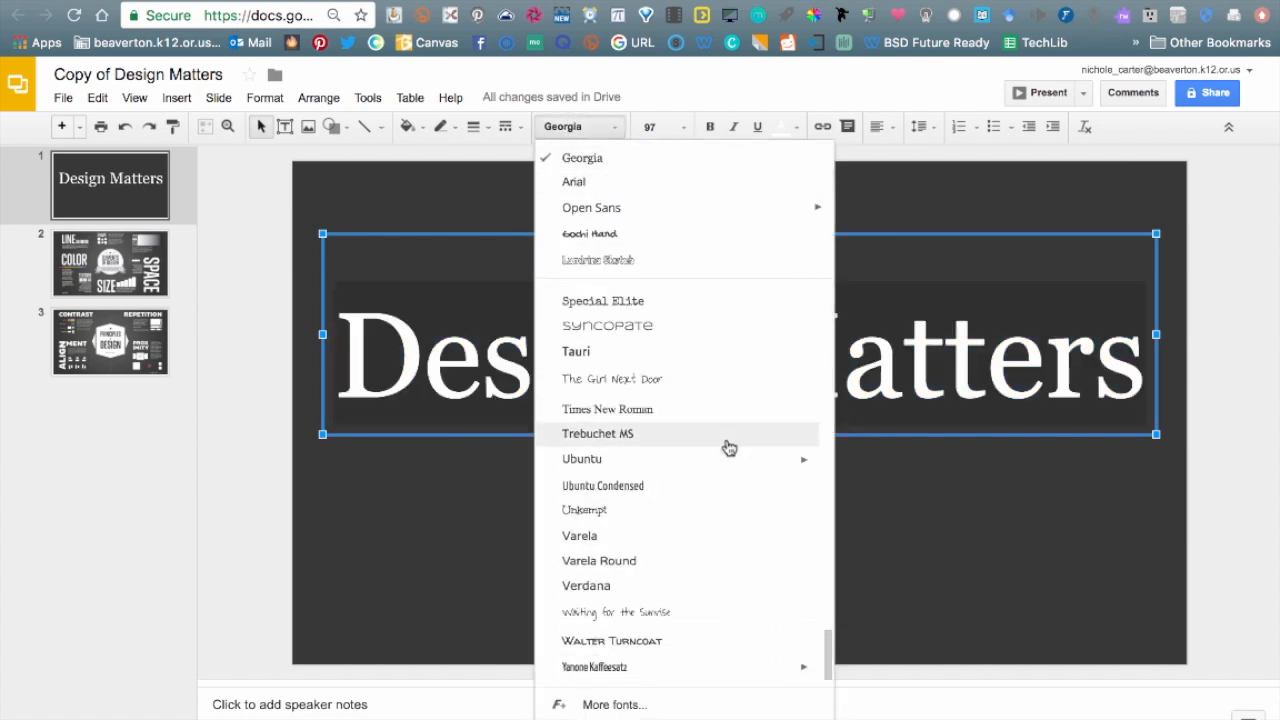
click(707, 538)
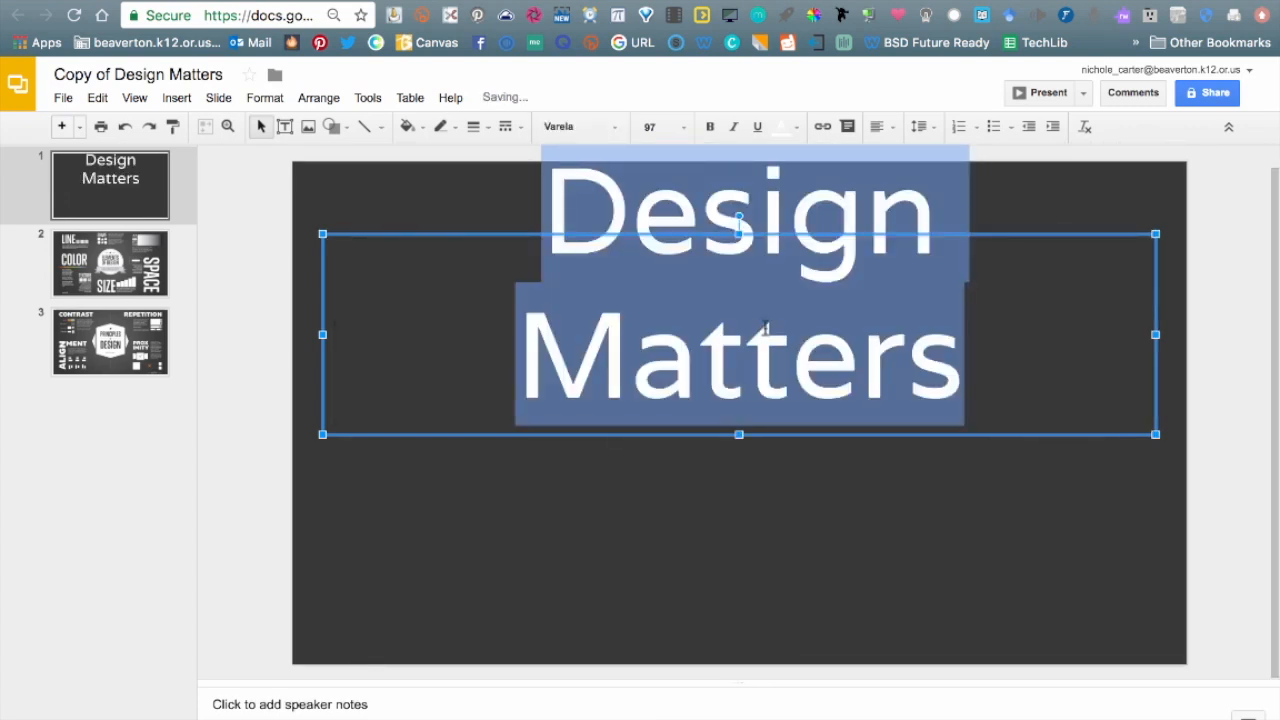
Step: Try the Tauri font on the title "Design Matters"
click(572, 126)
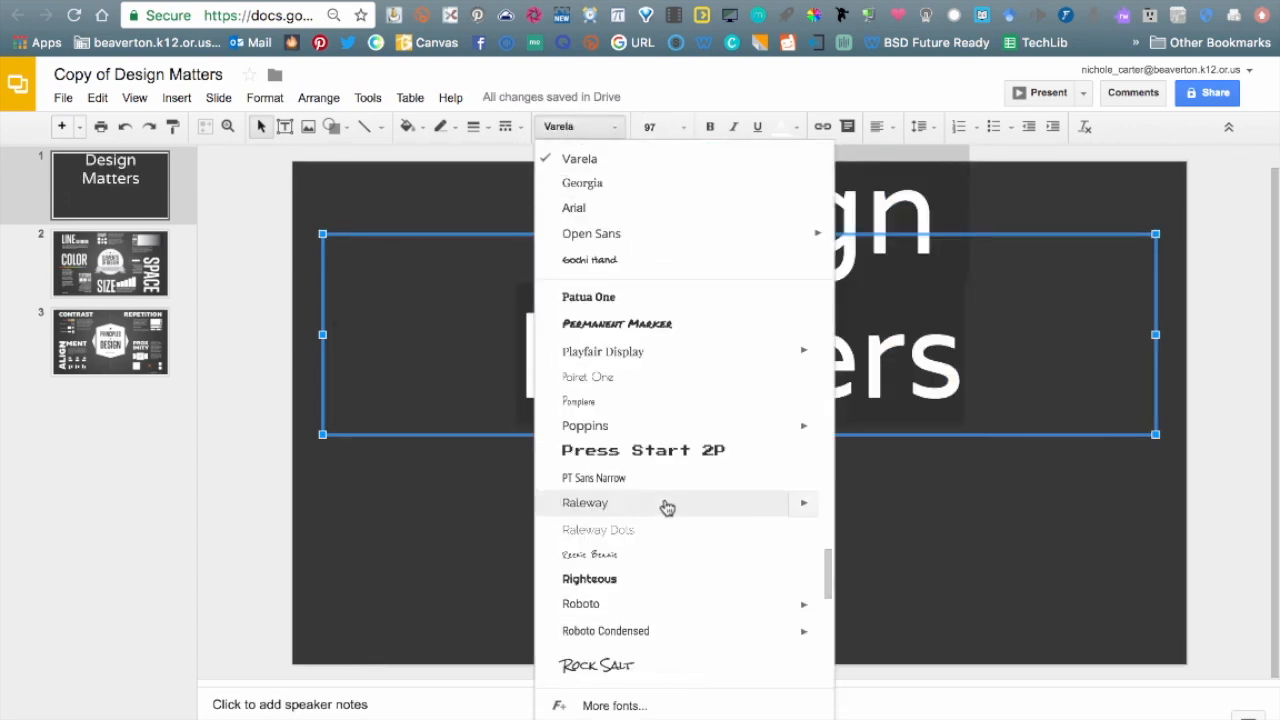
scroll(667, 508, down, 5)
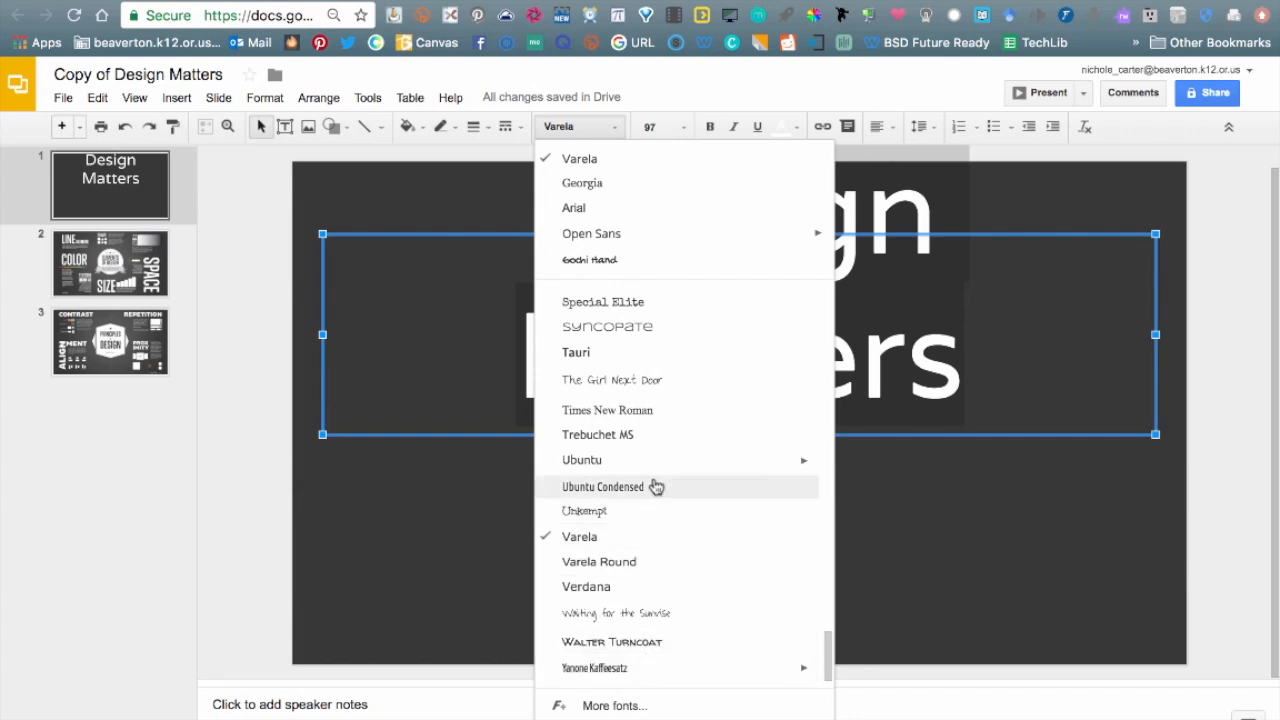
click(630, 354)
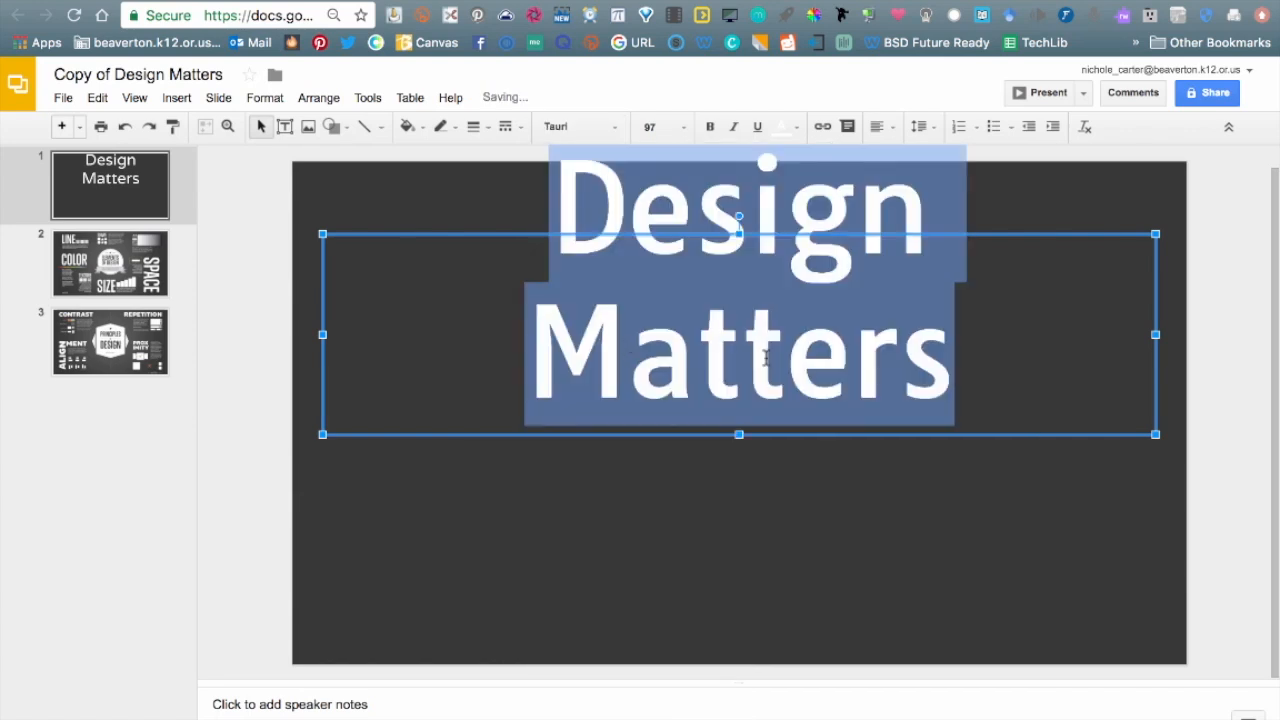
Step: Set the font of the title "Design Matters" to Georgia
click(576, 128)
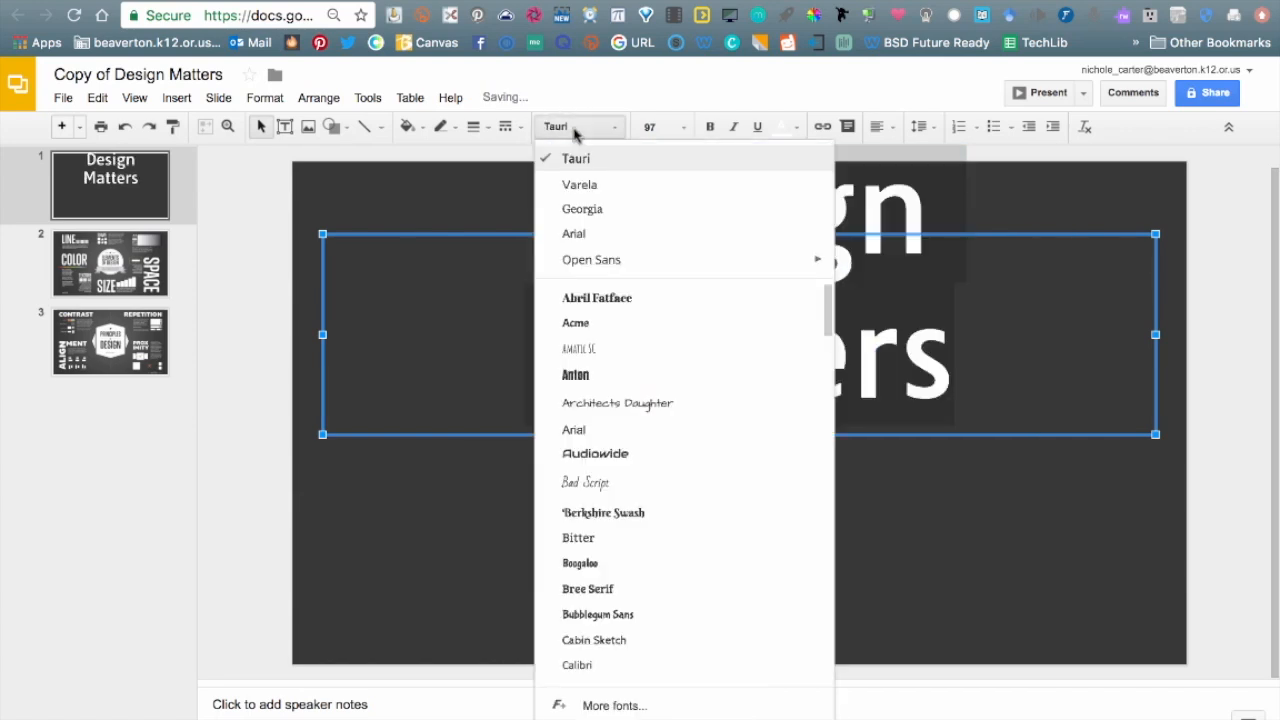
click(600, 206)
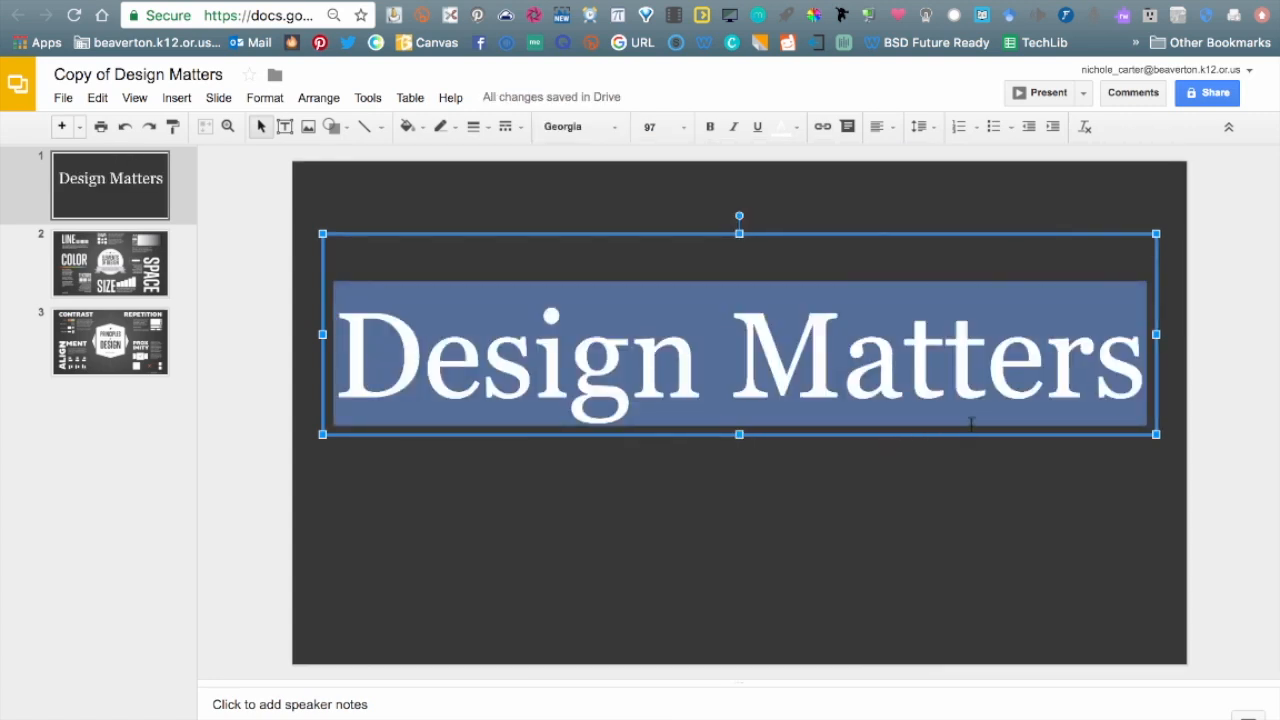
Step: Try enlarging and reducing the title's font size in small steps, ending at 97
key(super+shift+period)
key(super+shift+comma)
key(super+shift+period)
key(super+shift+comma)
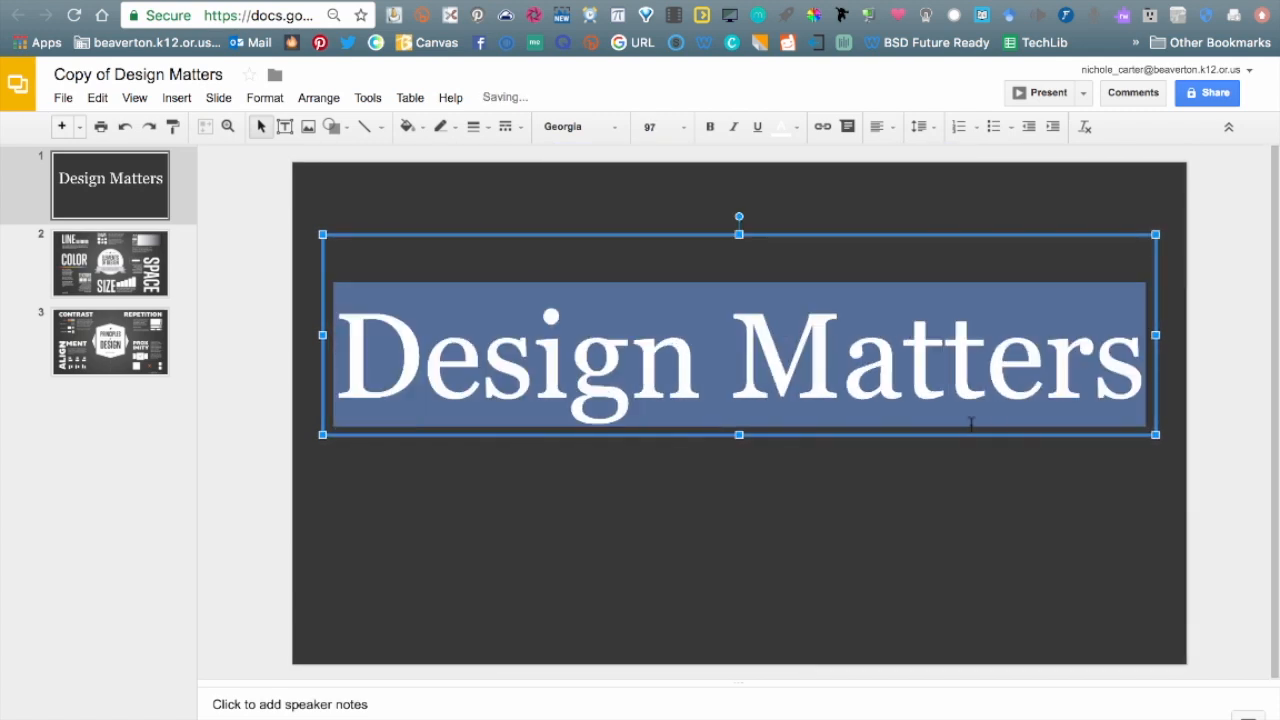
Step: Show slide 3, the Principles of Design poster
click(109, 350)
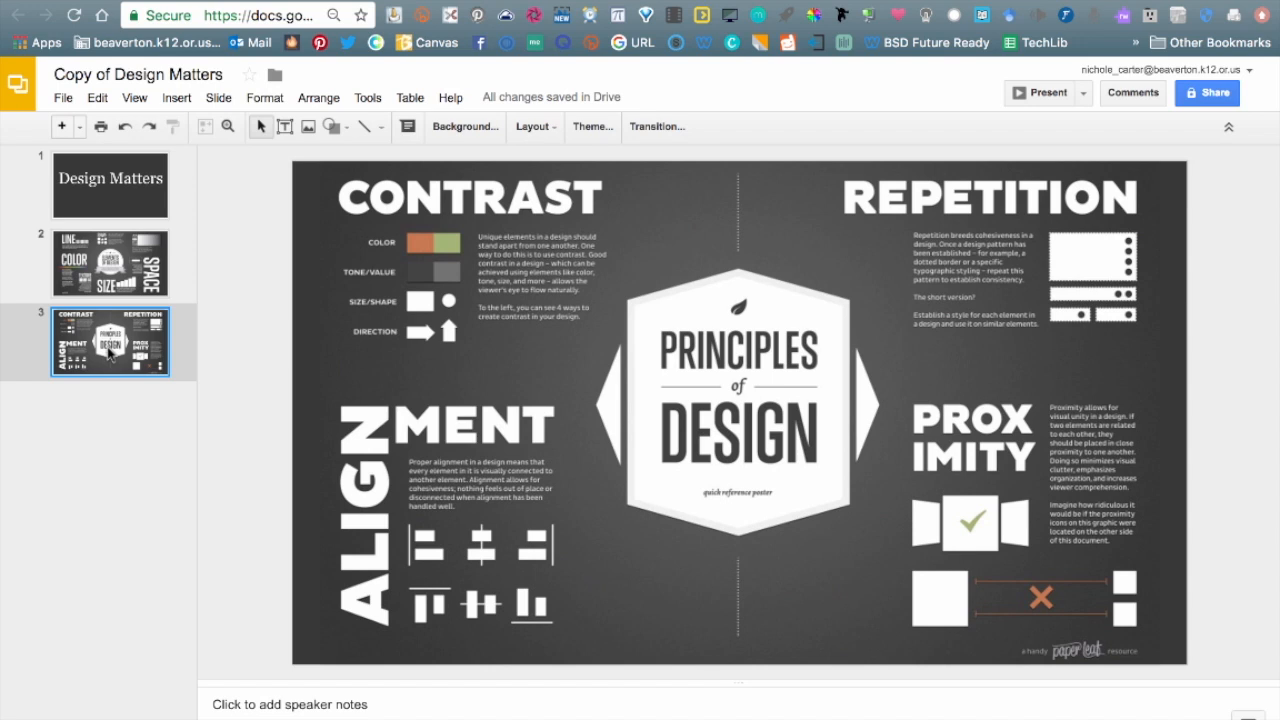